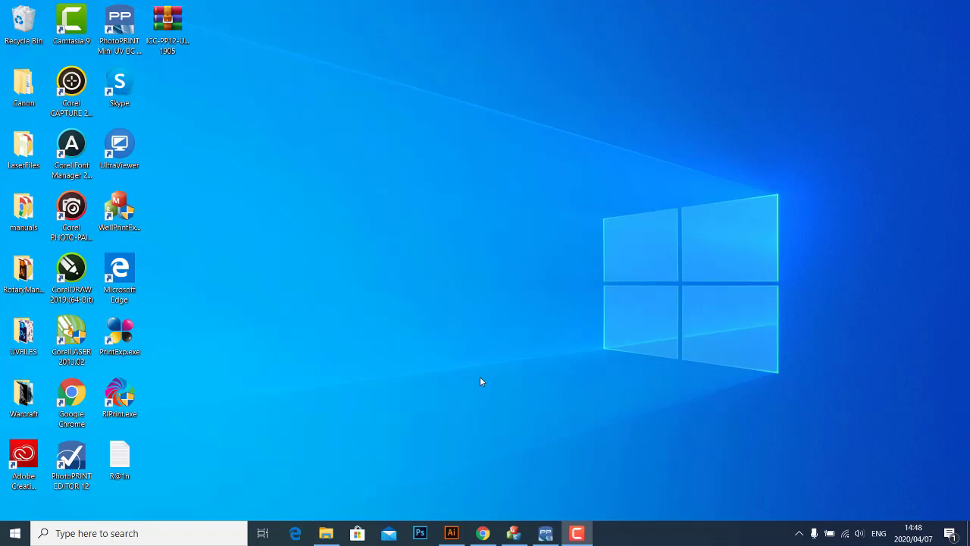
# - Open the UVFILES folder and bring up the context menu for the Boho Pattern-01 image
pyautogui.doubleClick(16, 339)
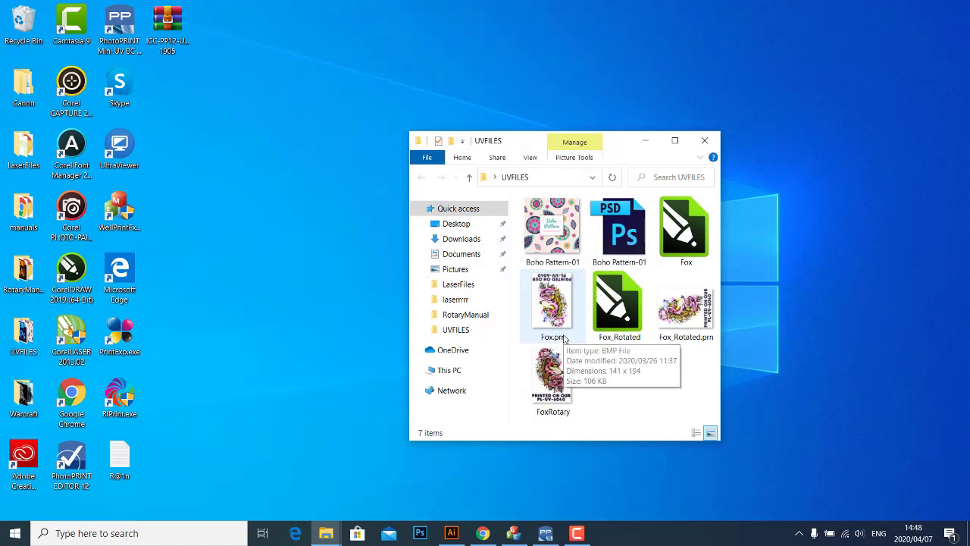
pyautogui.rightClick(564, 244)
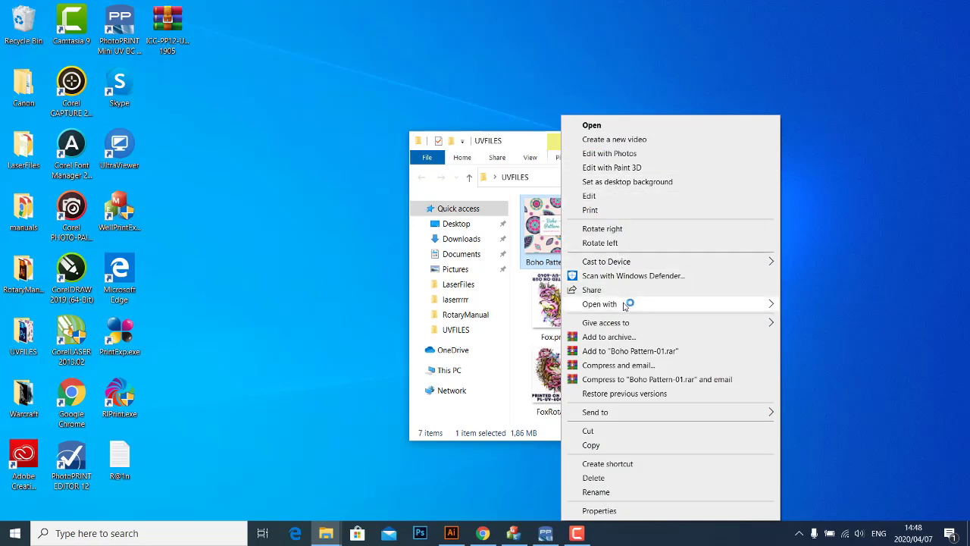
# - Open Boho Pattern-01 in Photoshop CC 2015 and unlock its Background into Layer 0
pyautogui.moveTo(629, 305)
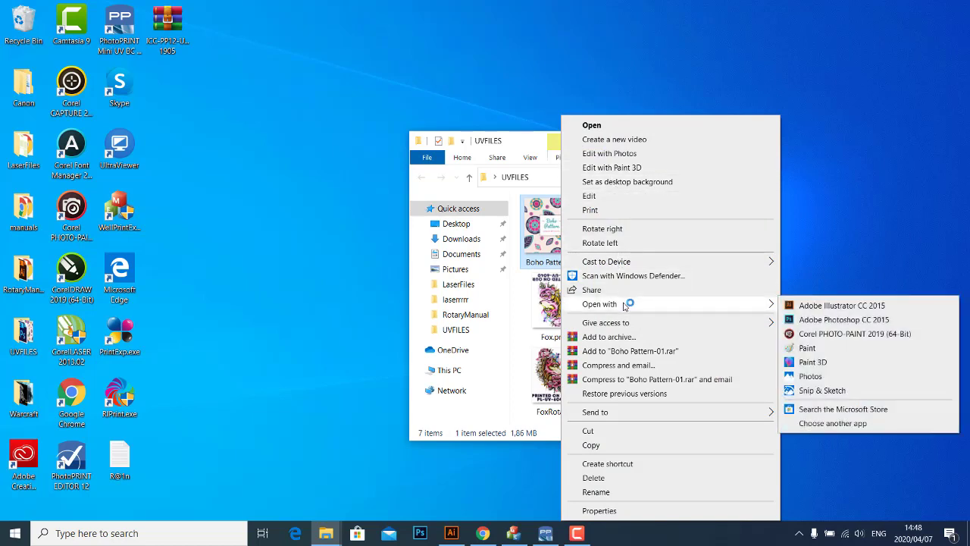
pyautogui.click(826, 320)
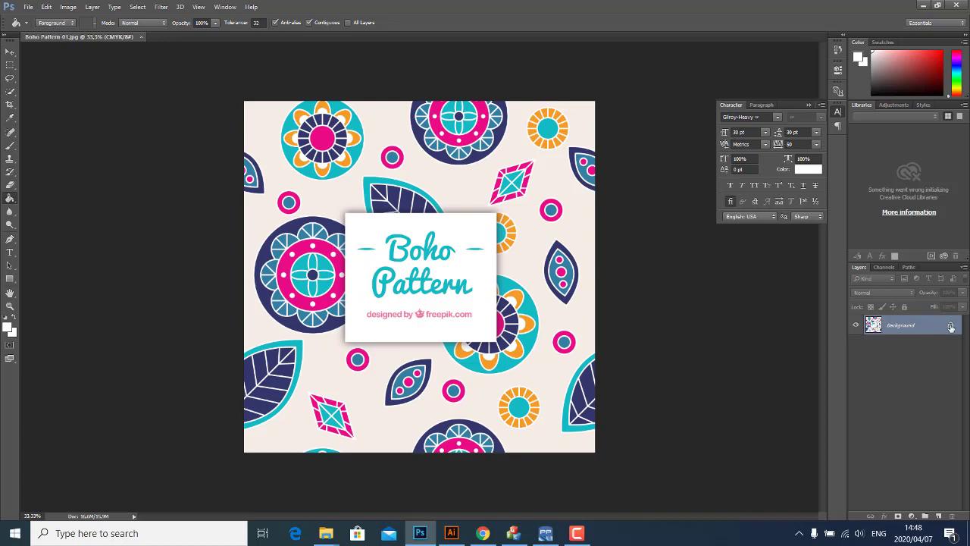
pyautogui.click(951, 327)
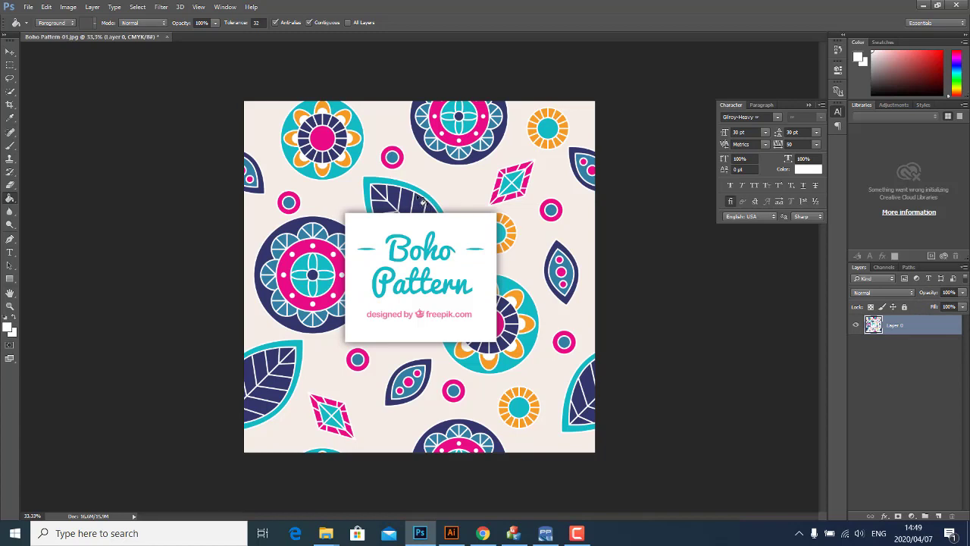
# - Confirm under Image > Mode that the image is CMYK Color at 8 bits/channel
pyautogui.click(68, 8)
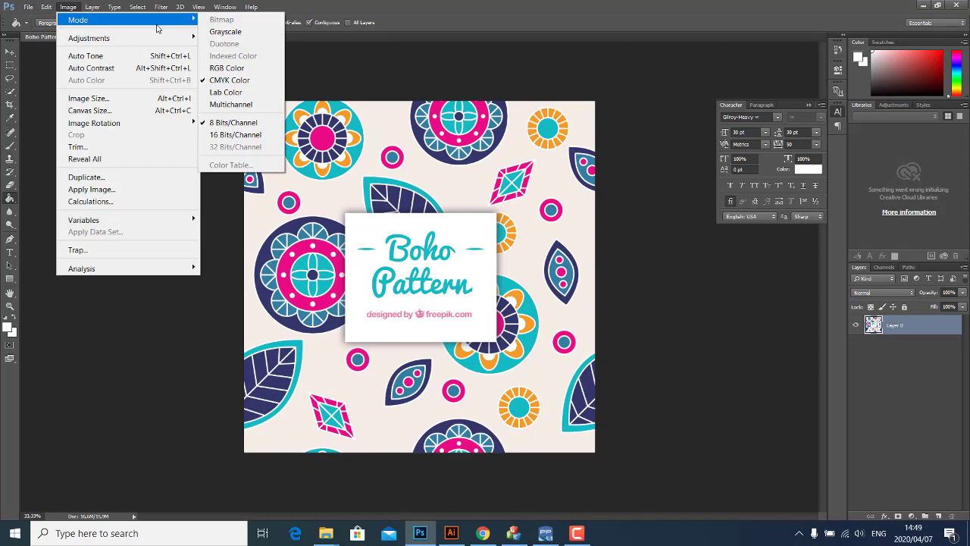
pyautogui.moveTo(201, 22)
pyautogui.click(68, 7)
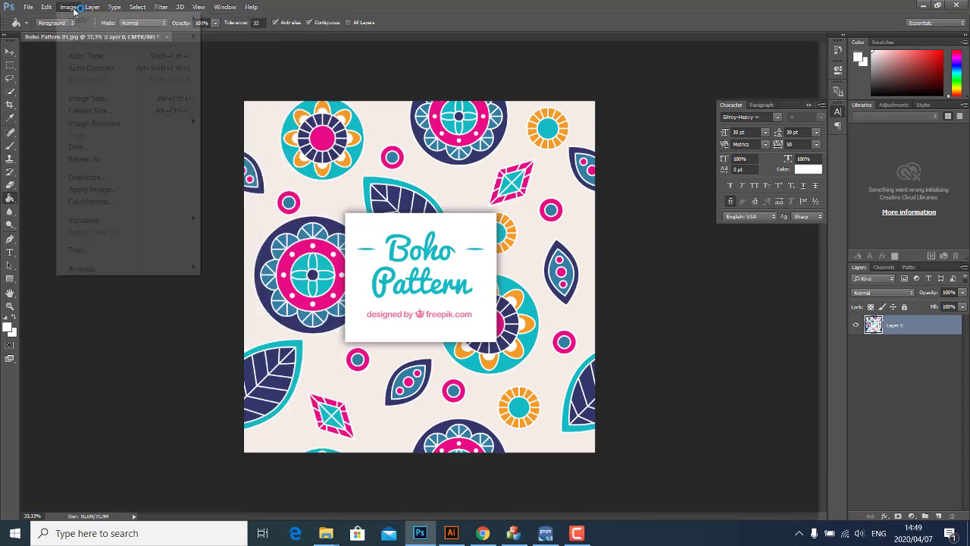
pyautogui.moveTo(131, 23)
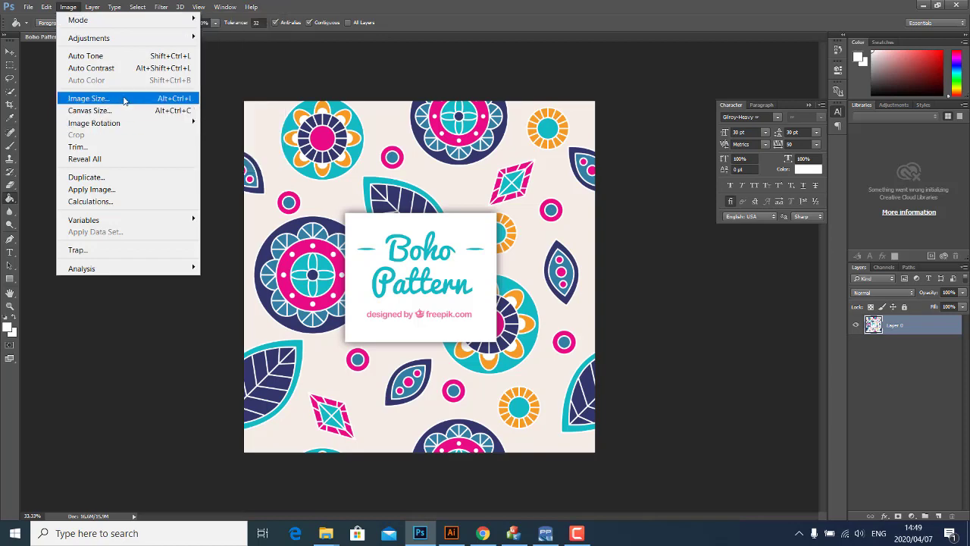
pyautogui.click(89, 97)
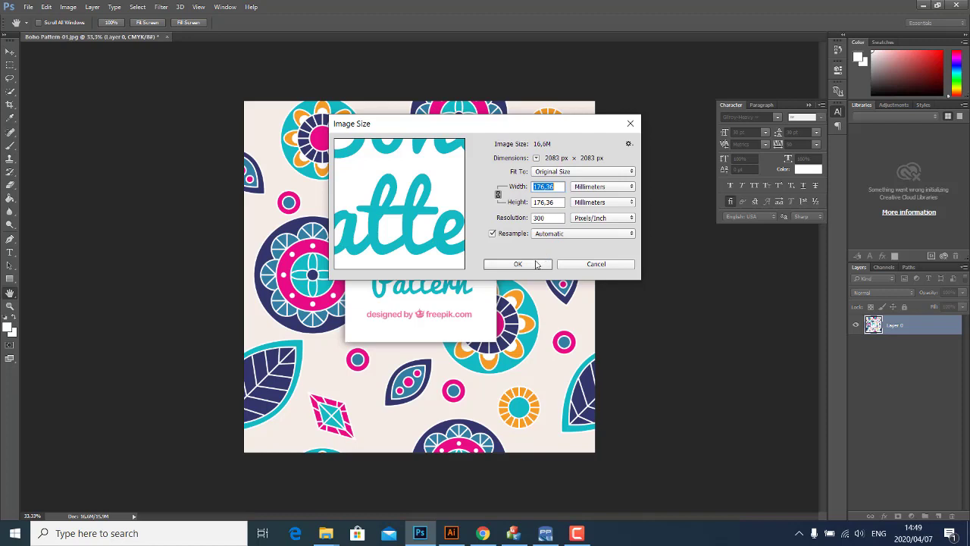
pyautogui.click(535, 264)
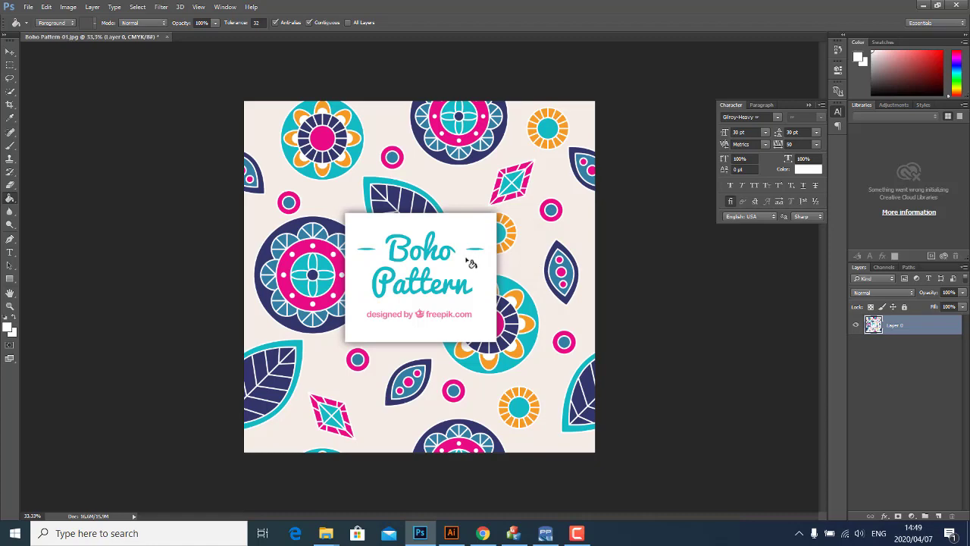
# - Load Layer 0 Transparency as a selection to select the whole pattern
pyautogui.click(138, 7)
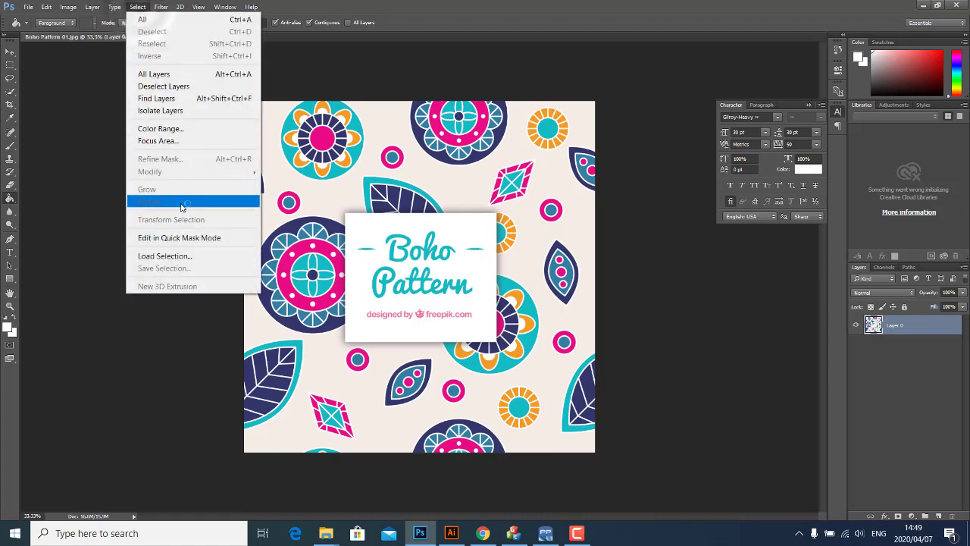
pyautogui.click(205, 256)
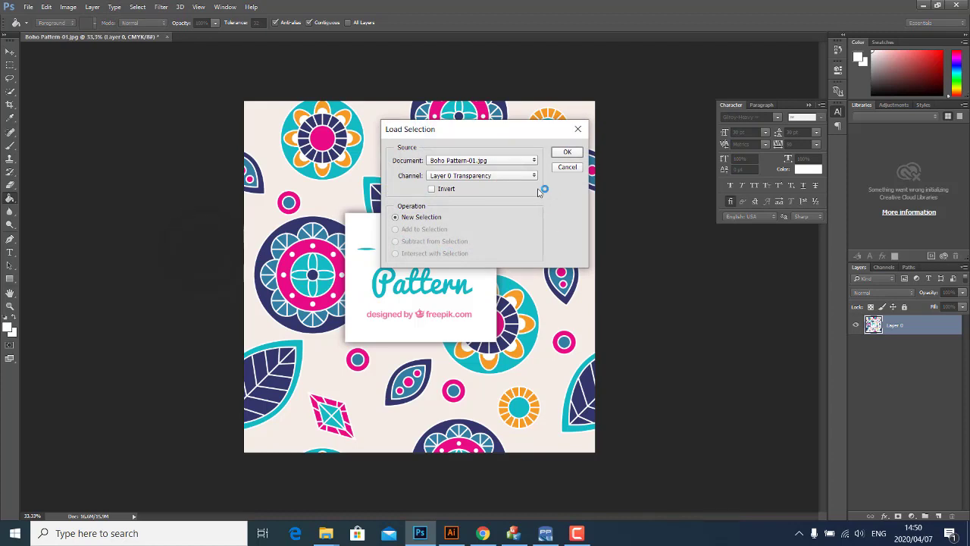
pyautogui.click(566, 153)
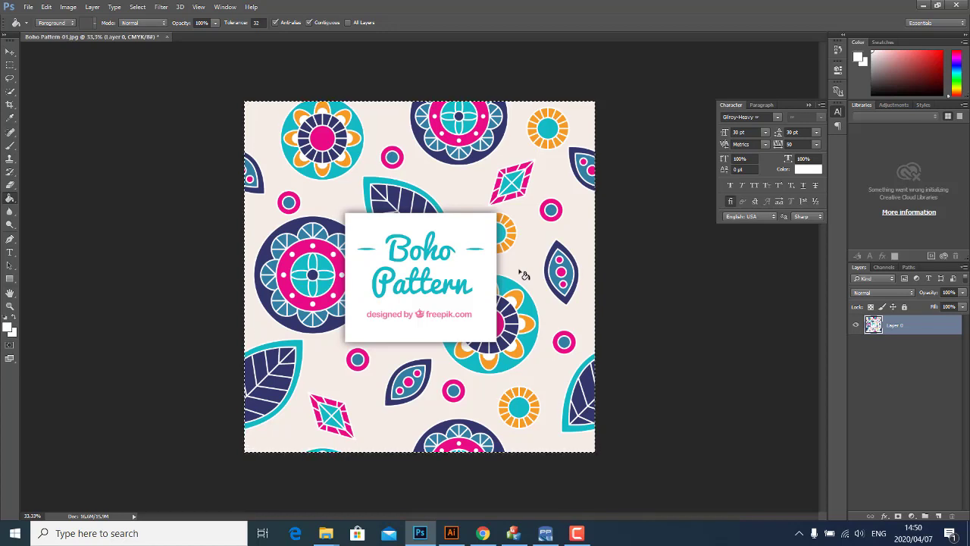
# - Create a new Spot Color_White spot channel from the Channels panel
pyautogui.click(885, 268)
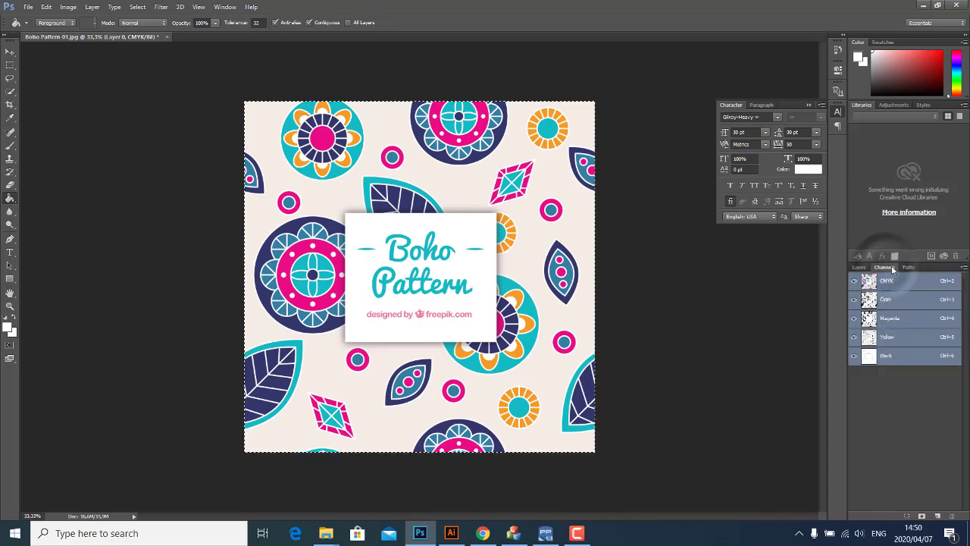
pyautogui.click(964, 268)
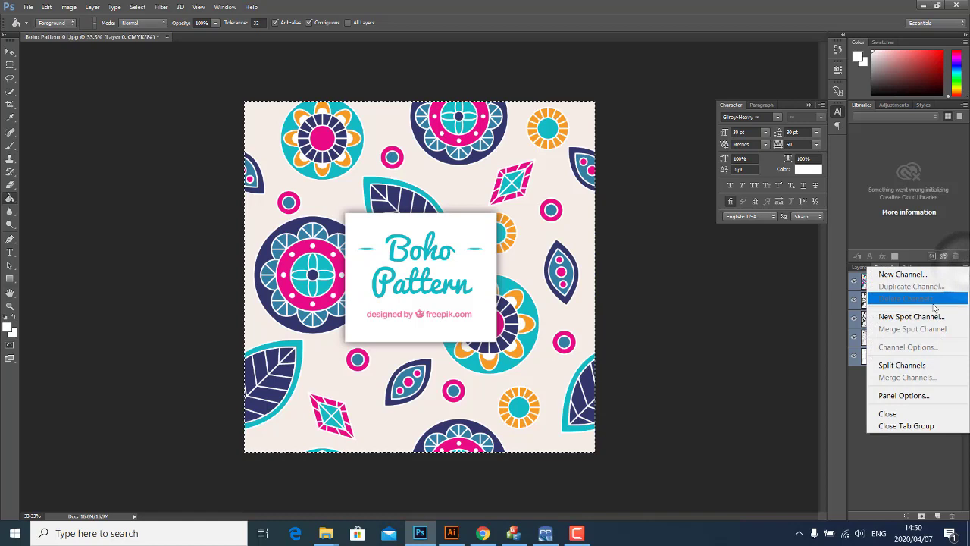
pyautogui.click(911, 316)
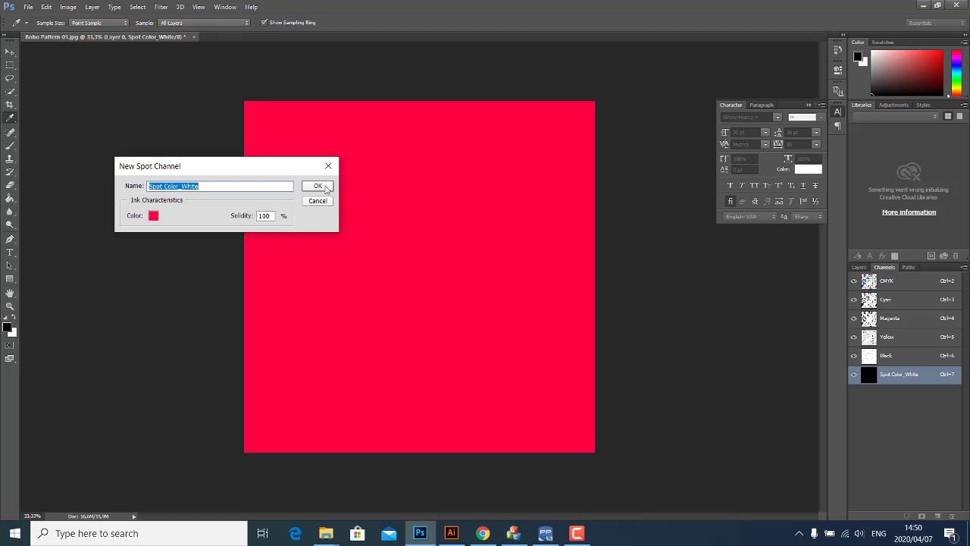
pyautogui.click(328, 190)
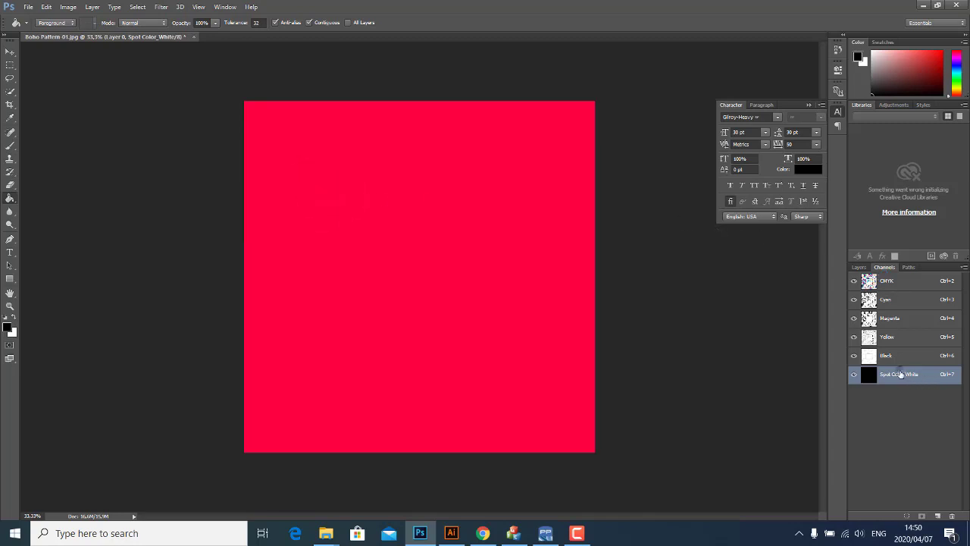
# - Duplicate Spot Color_White as a new channel named Spot Color_Varnish
pyautogui.rightClick(901, 371)
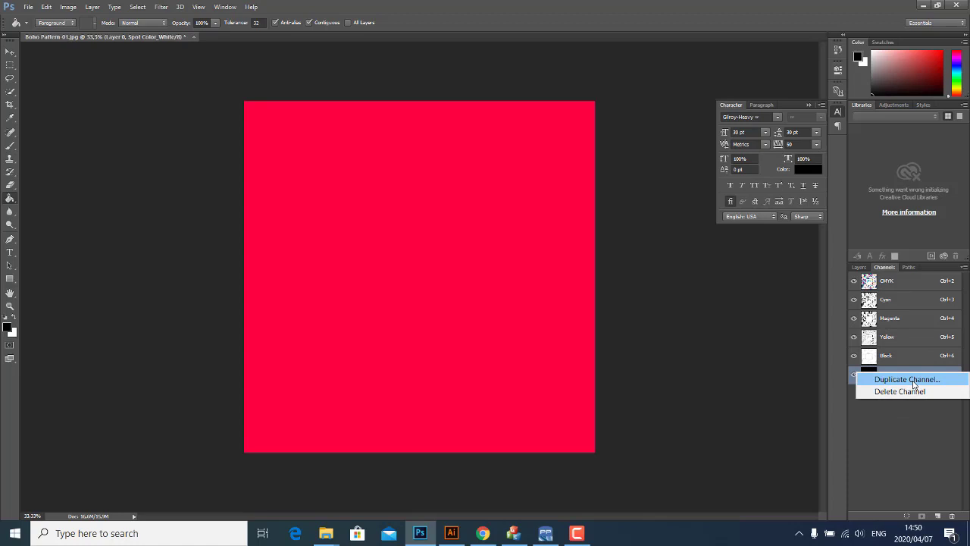
pyautogui.click(914, 380)
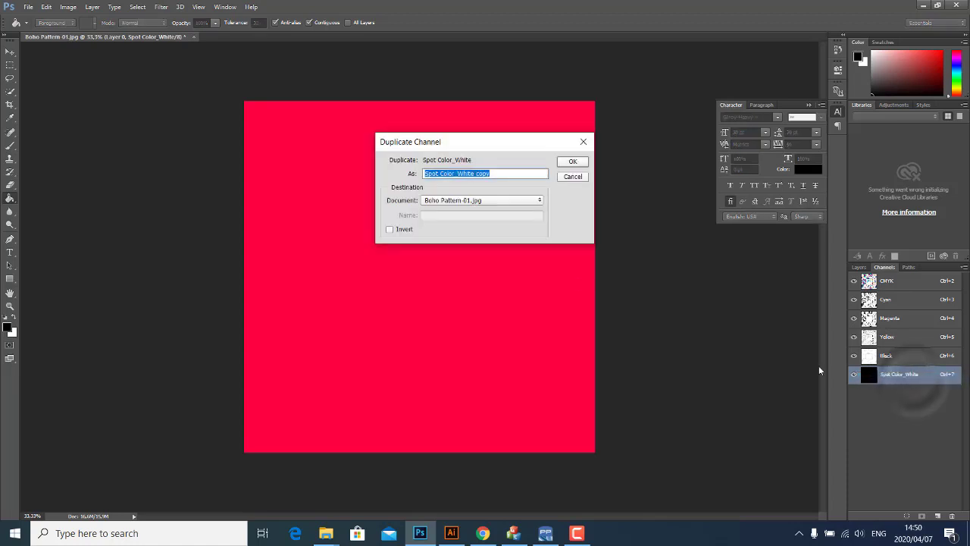
pyautogui.click(458, 174)
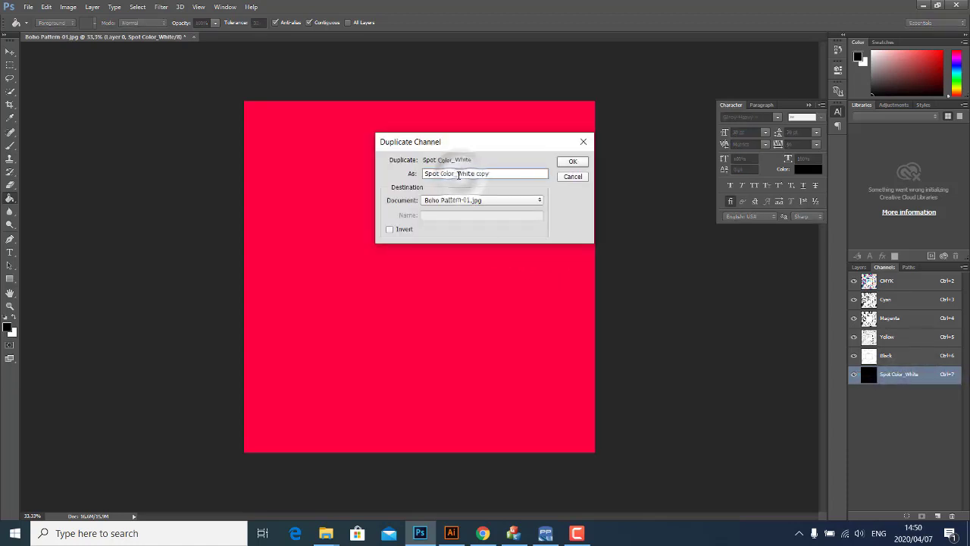
pyautogui.moveTo(458, 174); pyautogui.dragTo(504, 176)
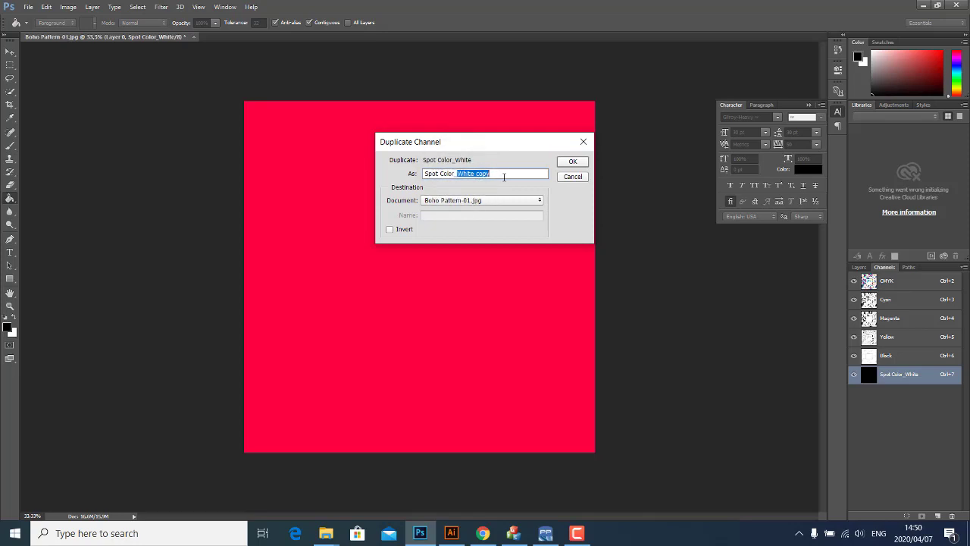
pyautogui.write('W')
pyautogui.click(573, 161)
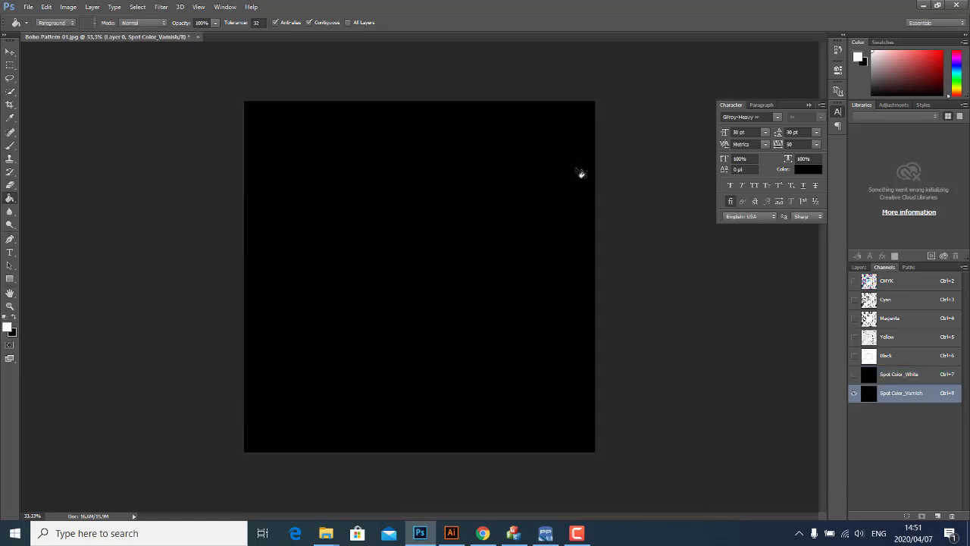
# - Make both the Spot Color_White and Spot Color_Varnish channels visible
pyautogui.click(854, 374)
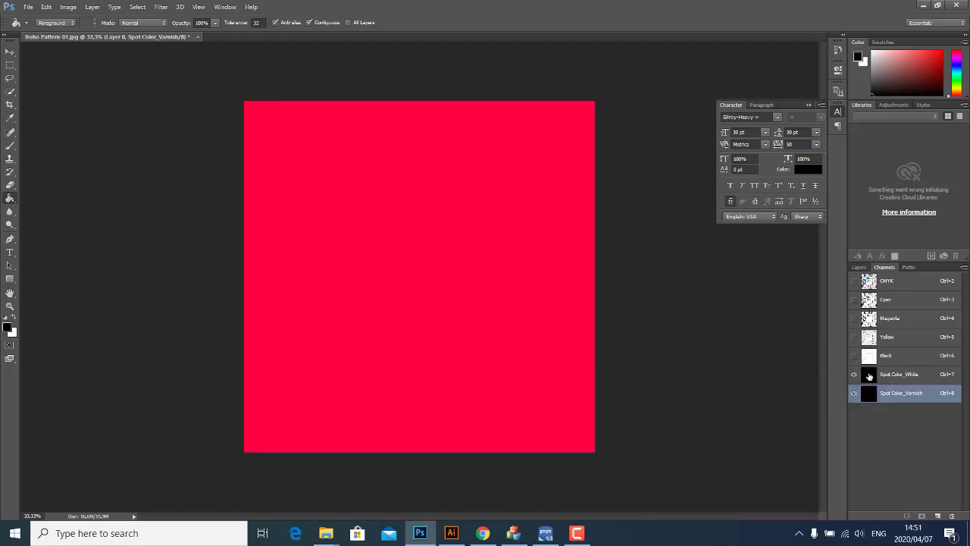
pyautogui.click(907, 375)
pyautogui.click(906, 392)
pyautogui.click(854, 375)
# - Add a new empty Layer 1 and move it below Layer 0
pyautogui.click(858, 267)
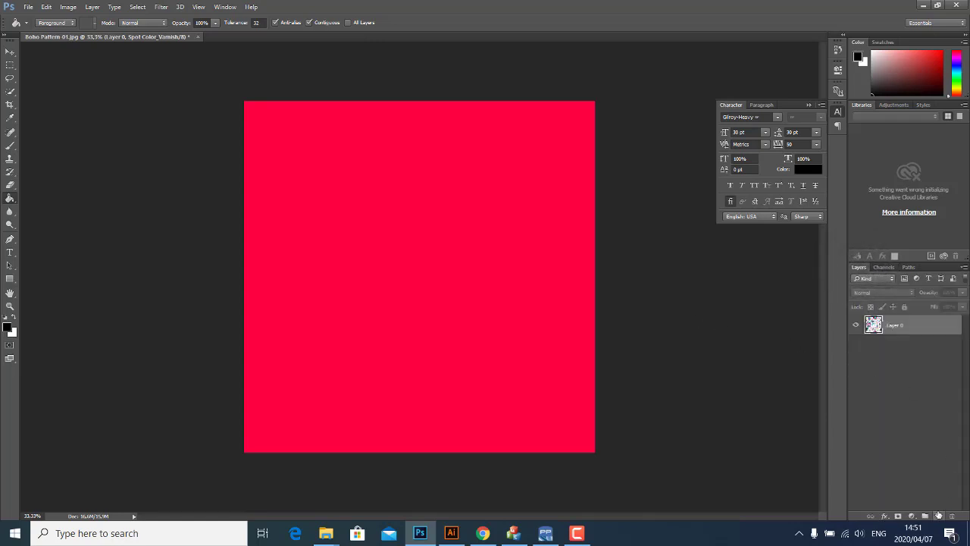
pyautogui.click(938, 516)
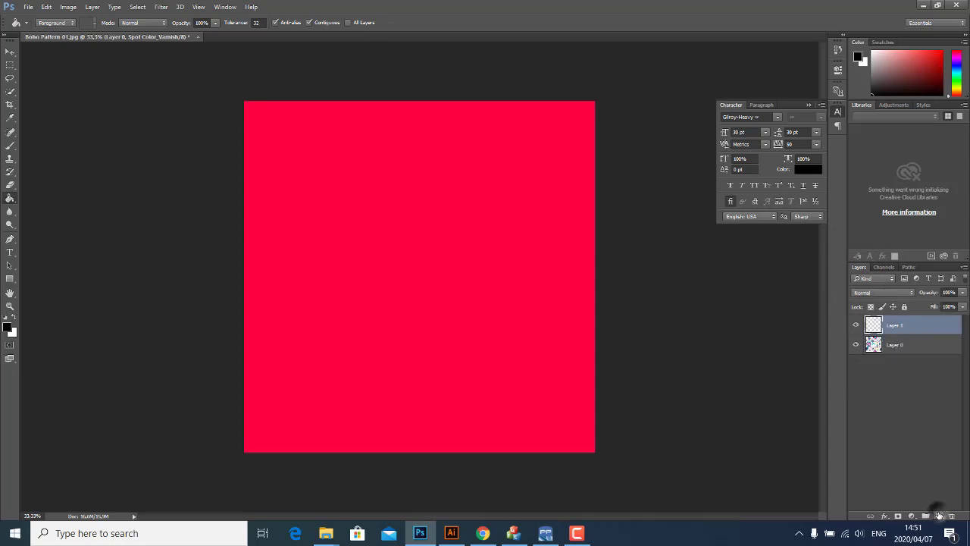
pyautogui.press('x')
pyautogui.moveTo(901, 327); pyautogui.dragTo(908, 358)
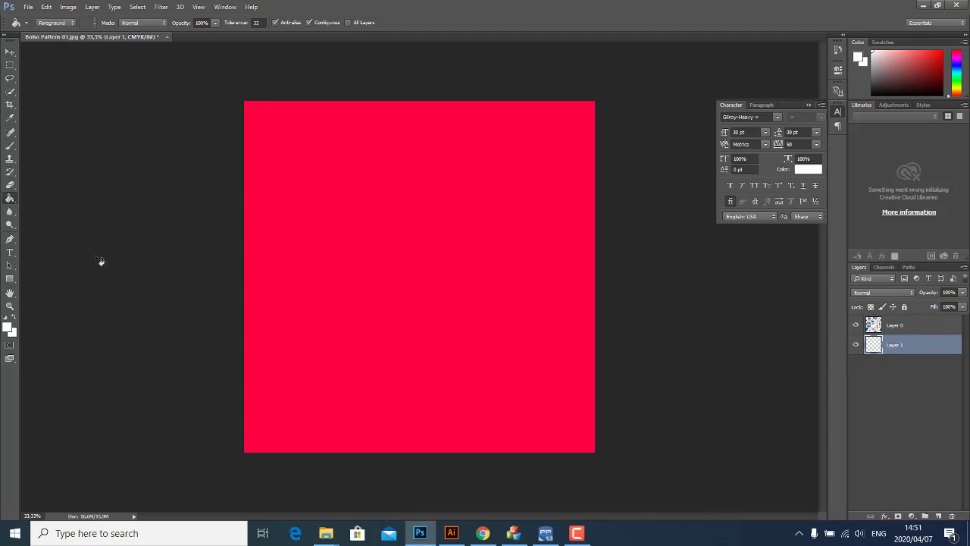
# - Set the foreground colour to white and fill Layer 1 with it using Paint Bucket
pyautogui.click(8, 328)
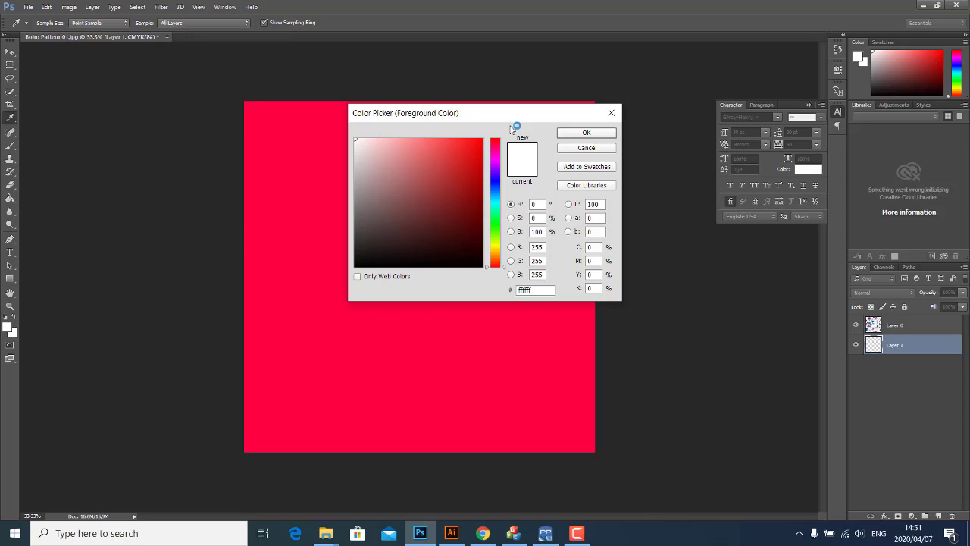
pyautogui.press('Return')
pyautogui.press('g')
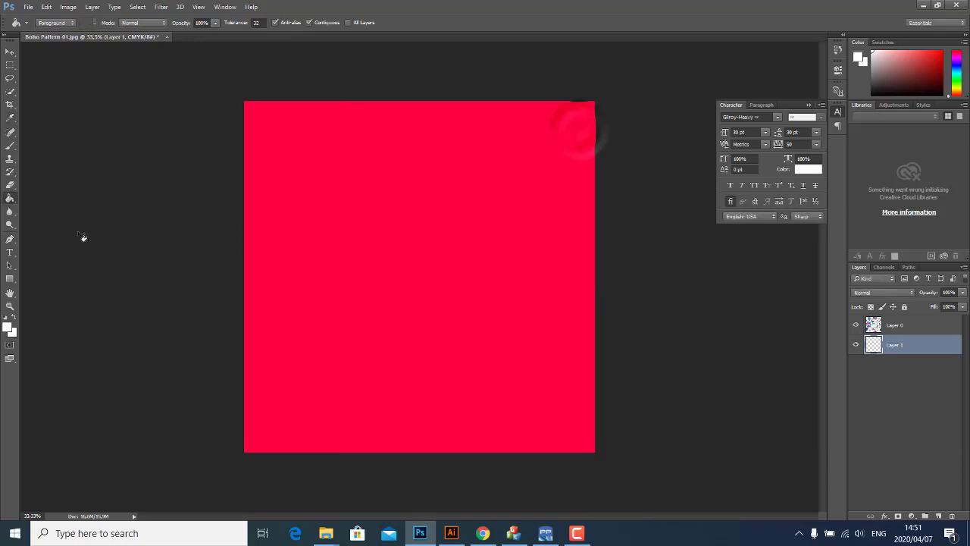
pyautogui.click(492, 234)
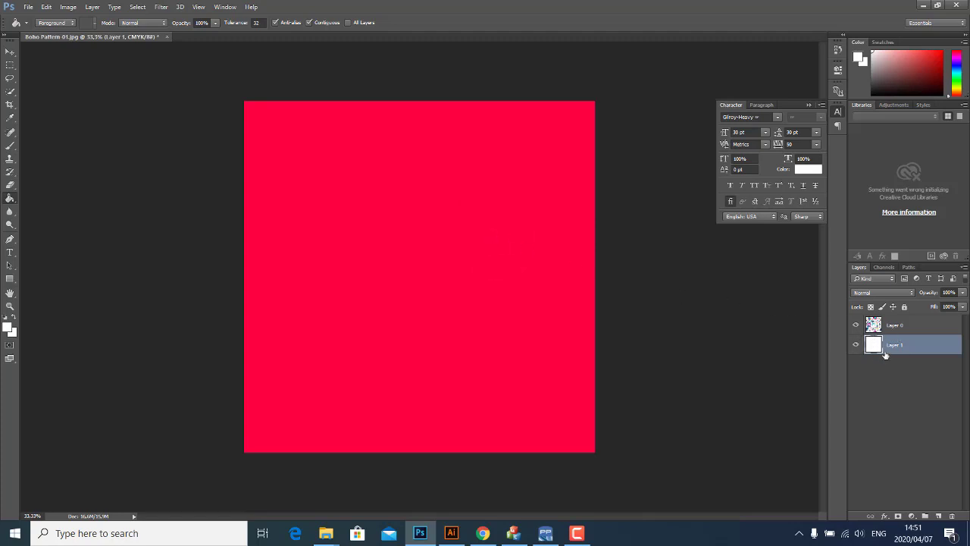
# - Merge Layer 1 and Layer 0 into a single layer
pyautogui.keyDown('shift'); pyautogui.click(917, 326); pyautogui.keyUp('shift')
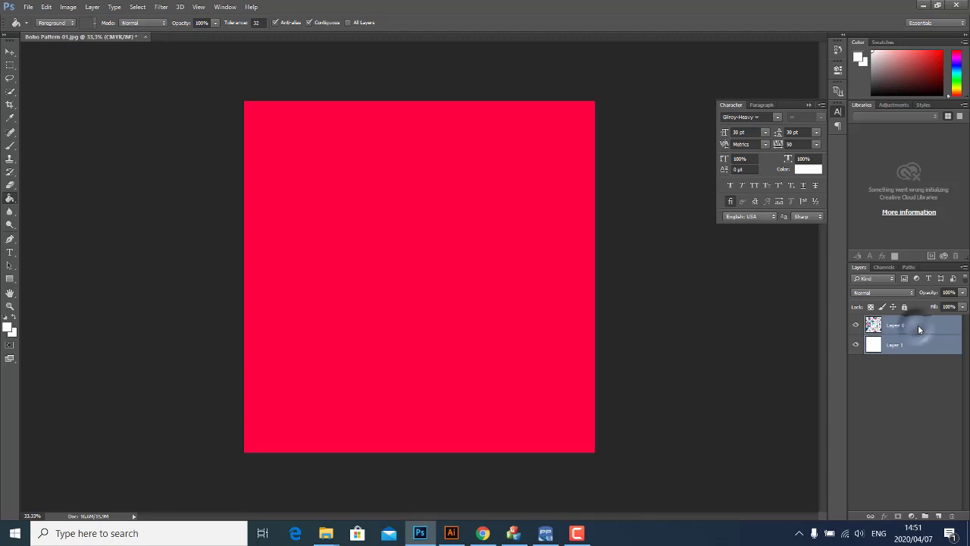
pyautogui.rightClick(918, 324)
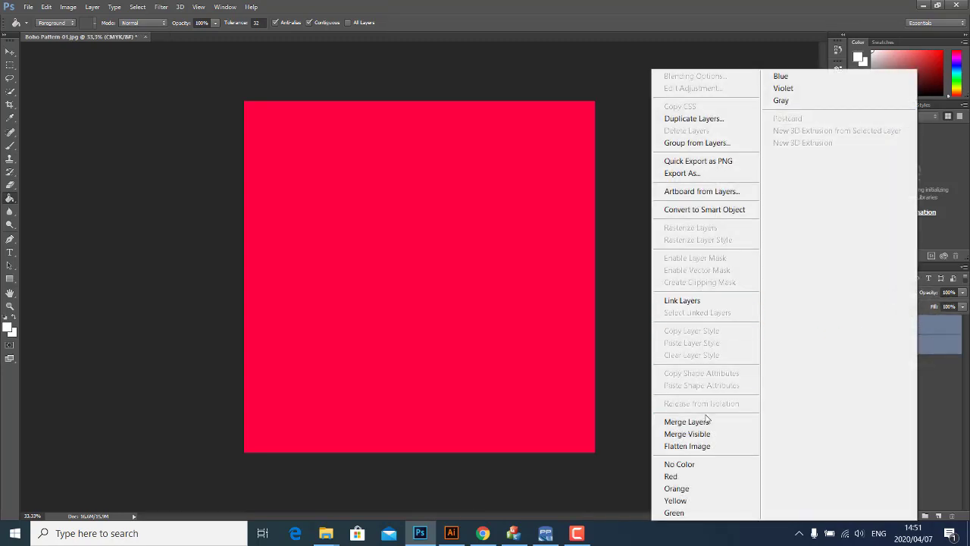
pyautogui.click(705, 422)
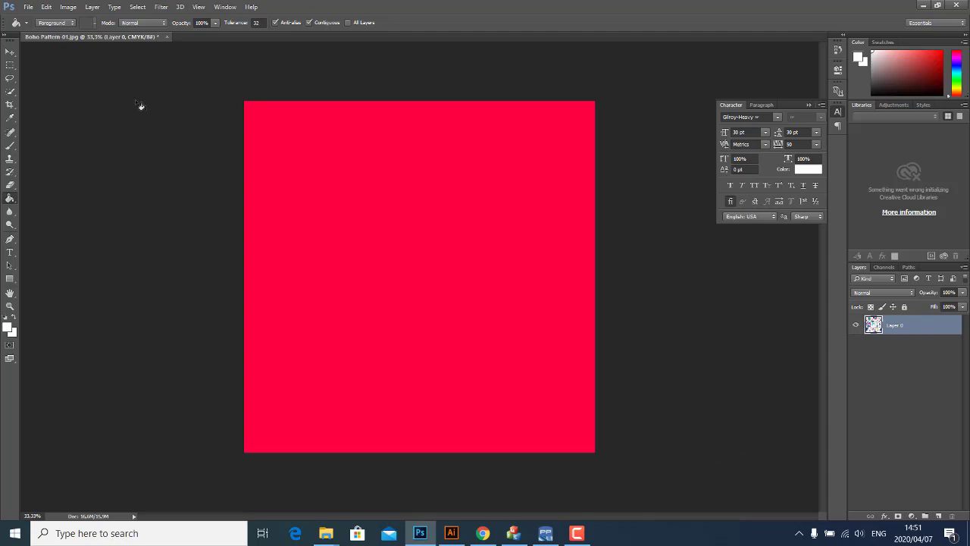
# - Start a Save As with TIFF chosen as the file format
pyautogui.click(31, 8)
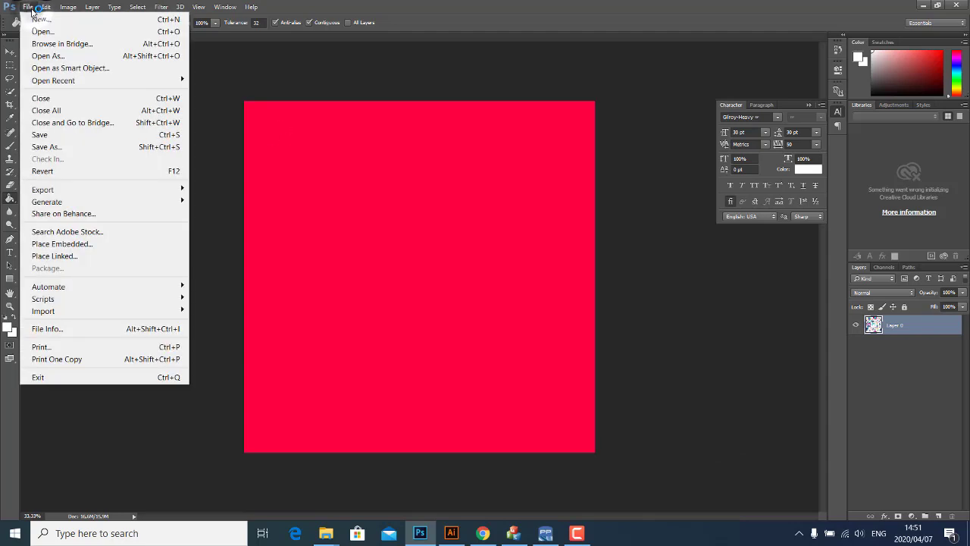
pyautogui.click(74, 152)
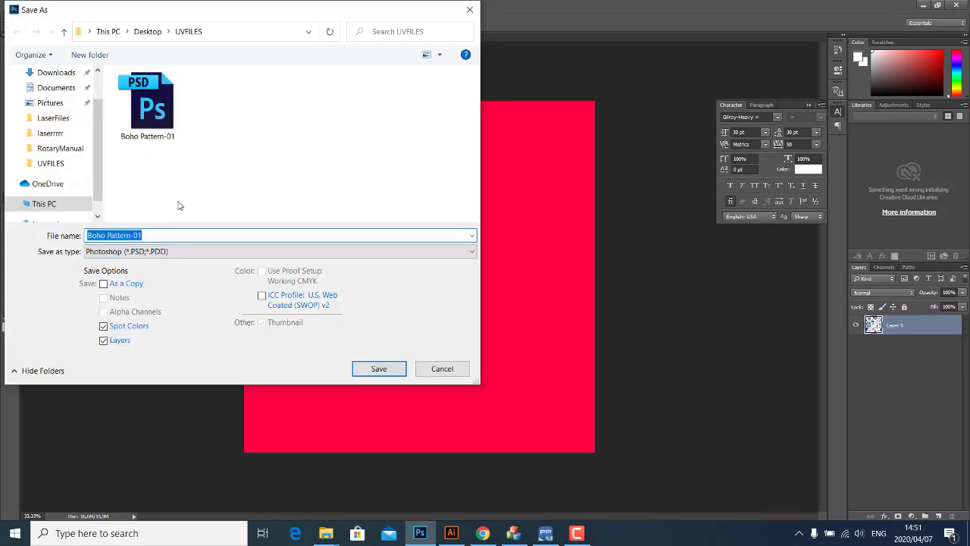
pyautogui.click(165, 252)
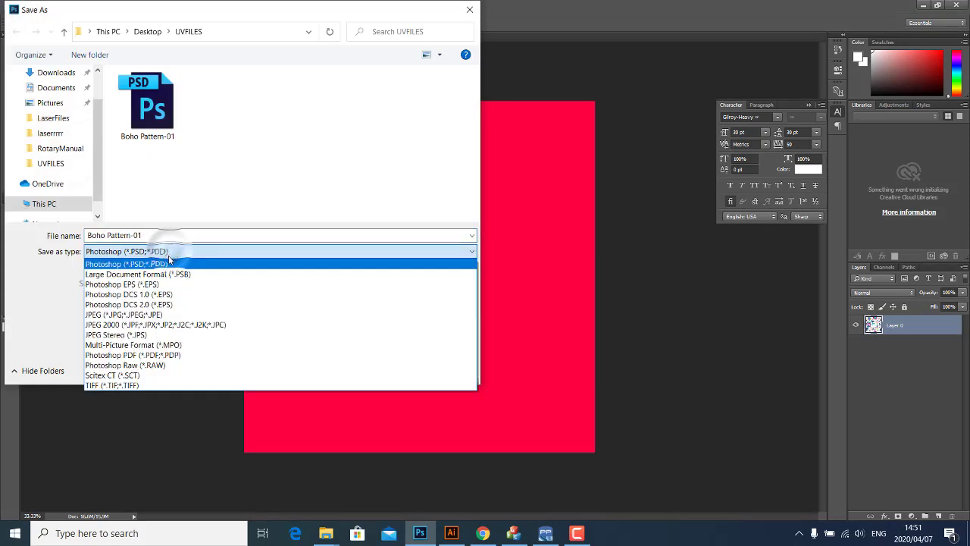
pyautogui.click(131, 385)
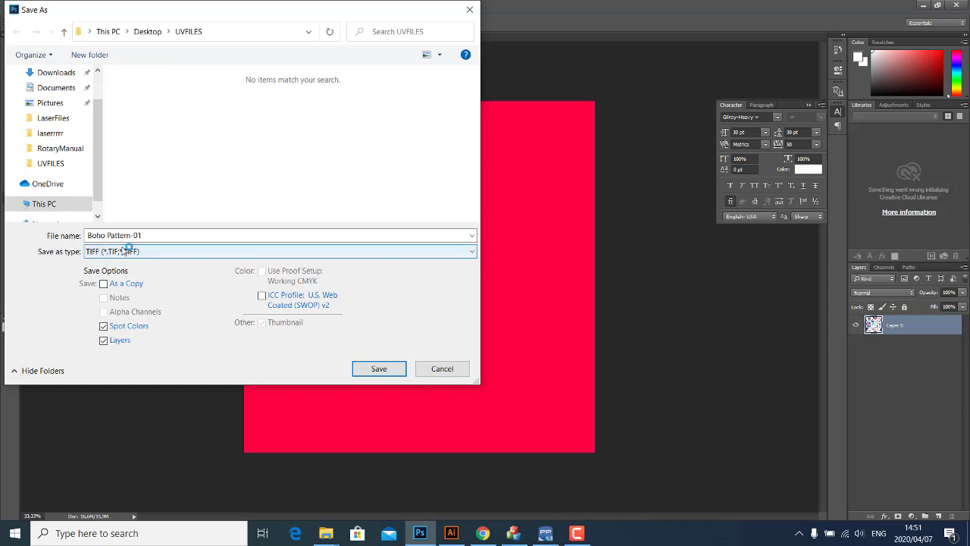
# - Save as Boho Pattern_White_Varnish in UVFILES, accepting default TIFF options and the size warning
pyautogui.click(152, 235)
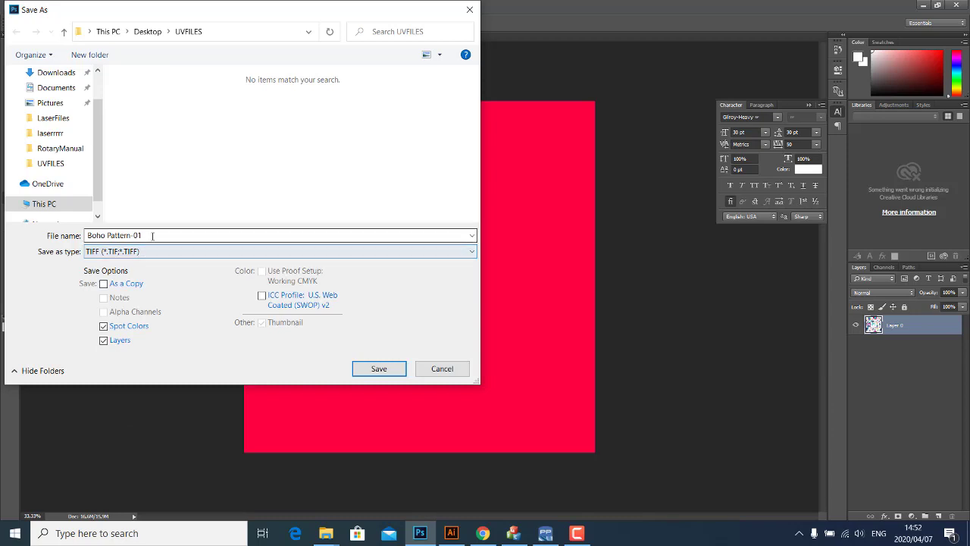
pyautogui.hotkey('ctrl', 'a')
pyautogui.click(151, 236)
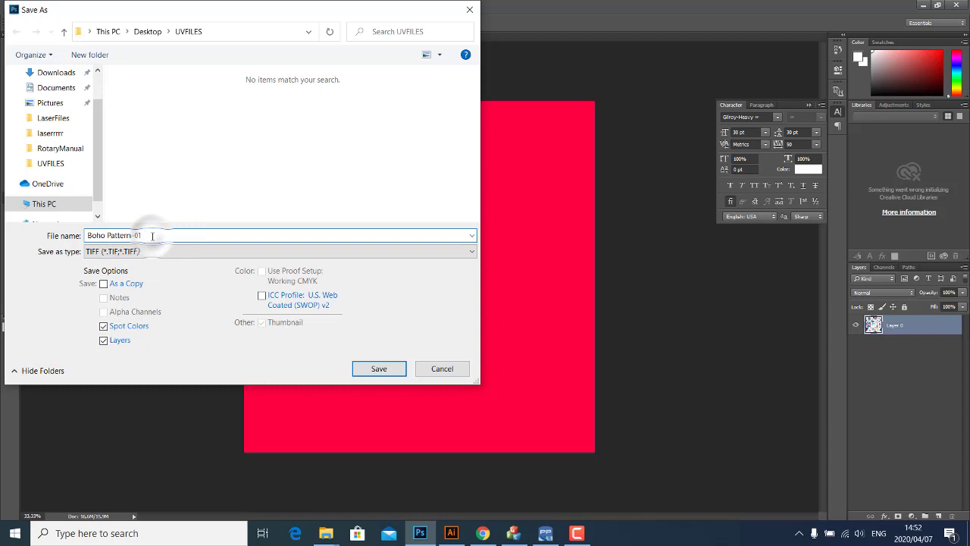
pyautogui.press('BackSpace')
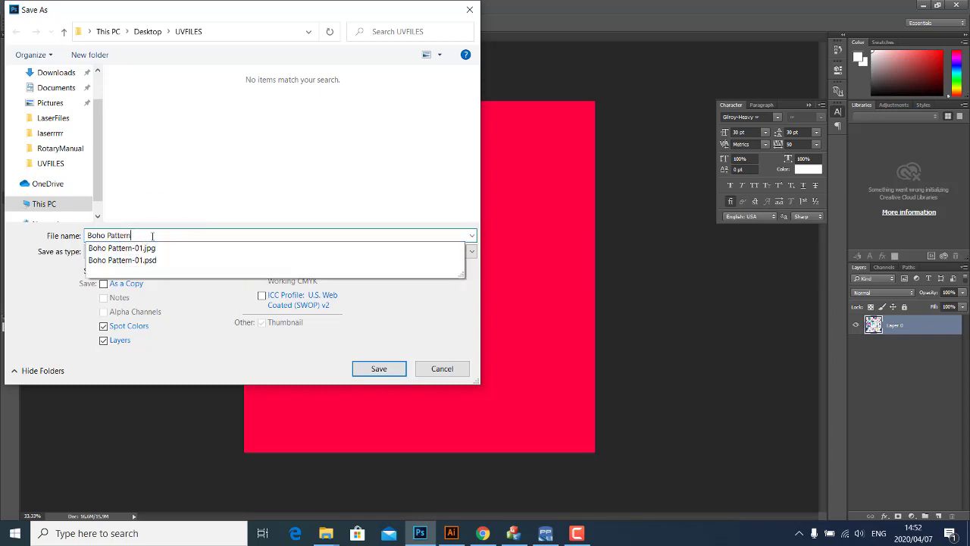
pyautogui.write(',')
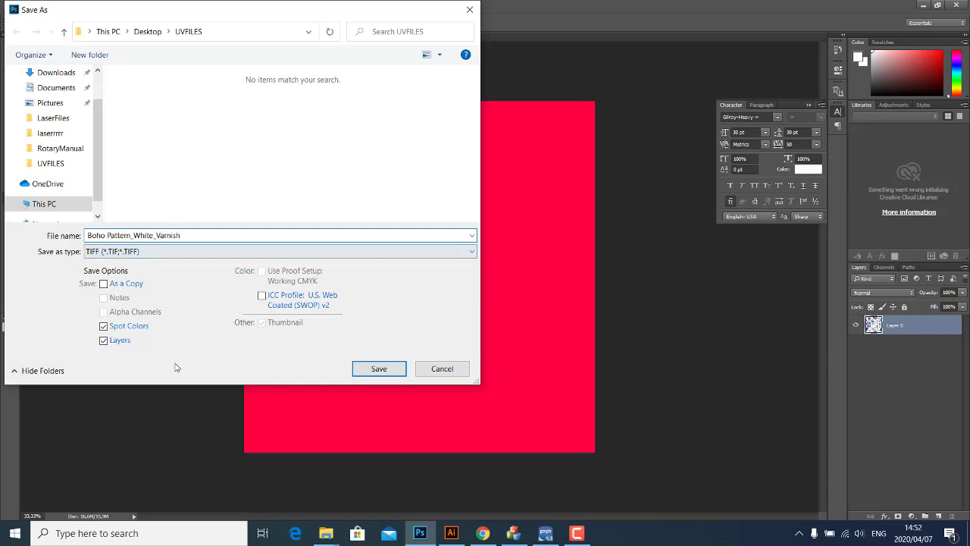
pyautogui.click(379, 368)
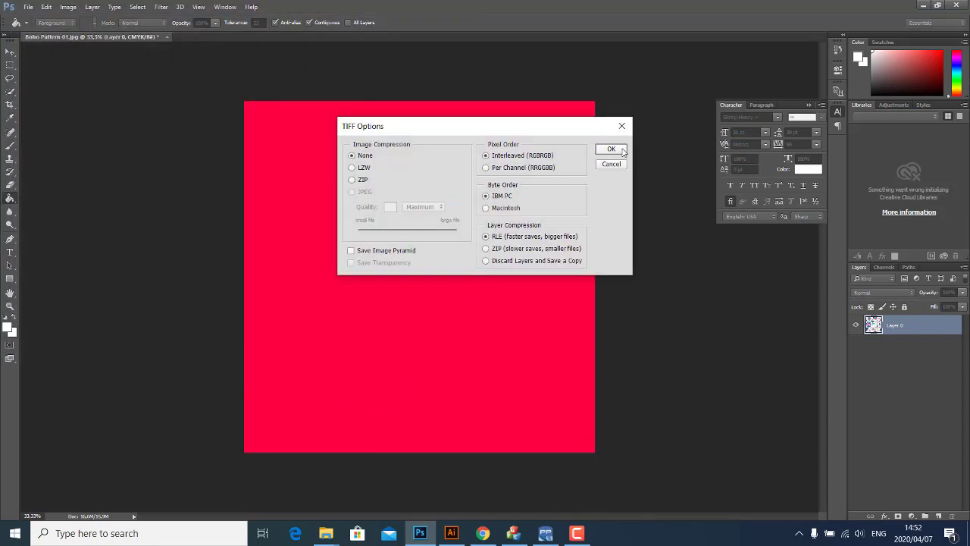
pyautogui.click(620, 151)
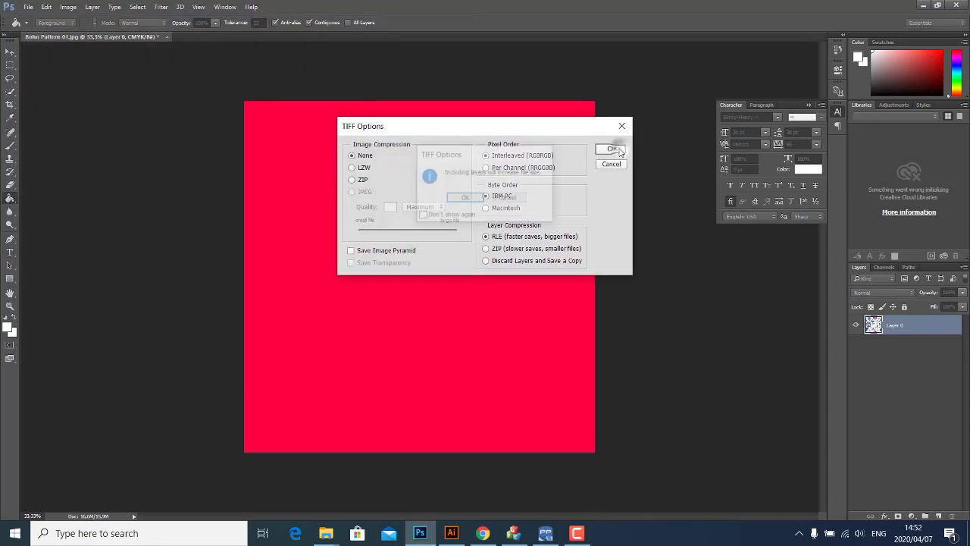
pyautogui.click(465, 198)
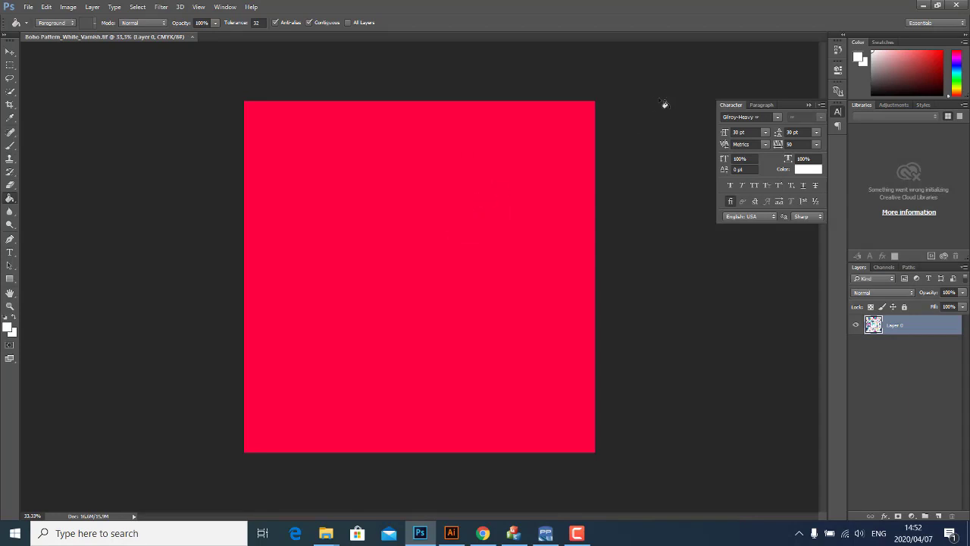
# - Minimise Photoshop, maximise PhotoPRINT, and add Boho Pattern_White_Varnish.tif from UVFILES as a job
pyautogui.click(925, 6)
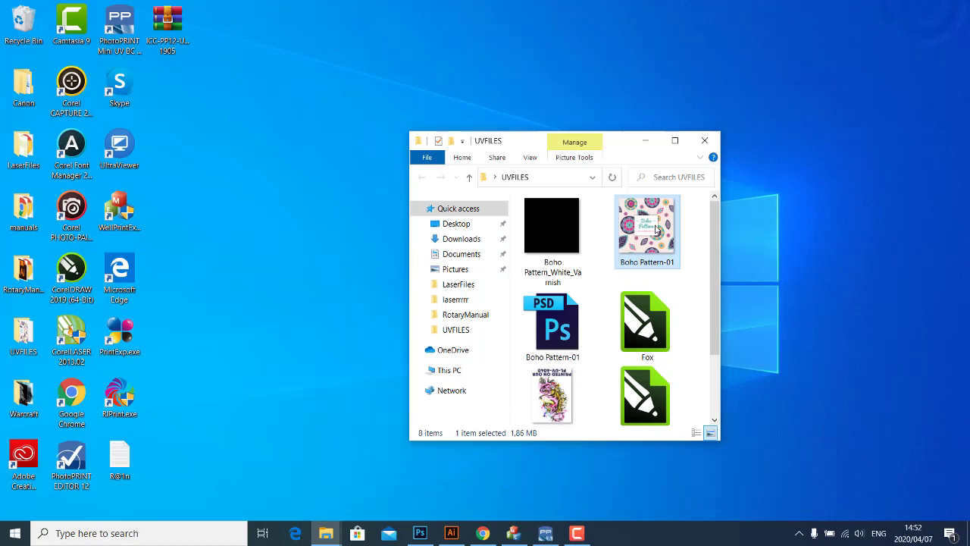
pyautogui.click(546, 533)
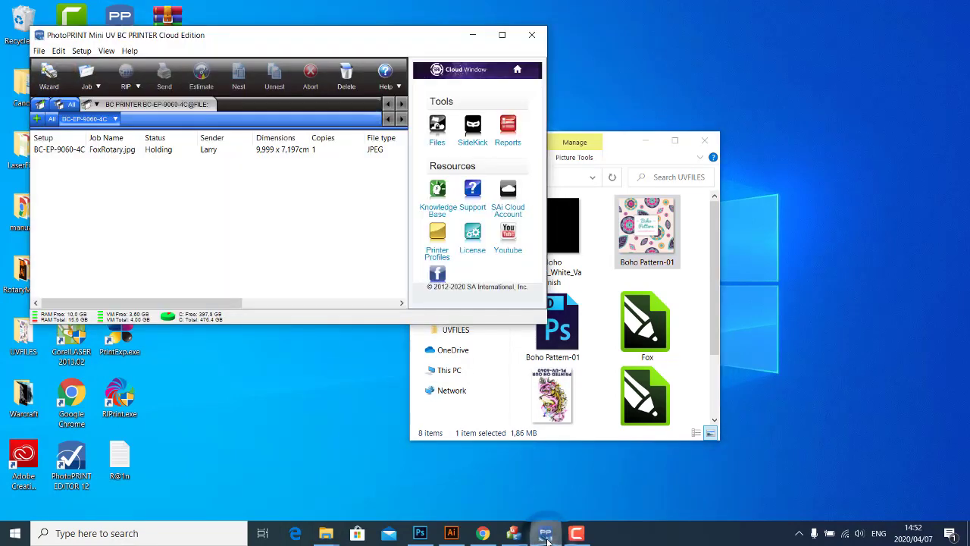
pyautogui.click(502, 35)
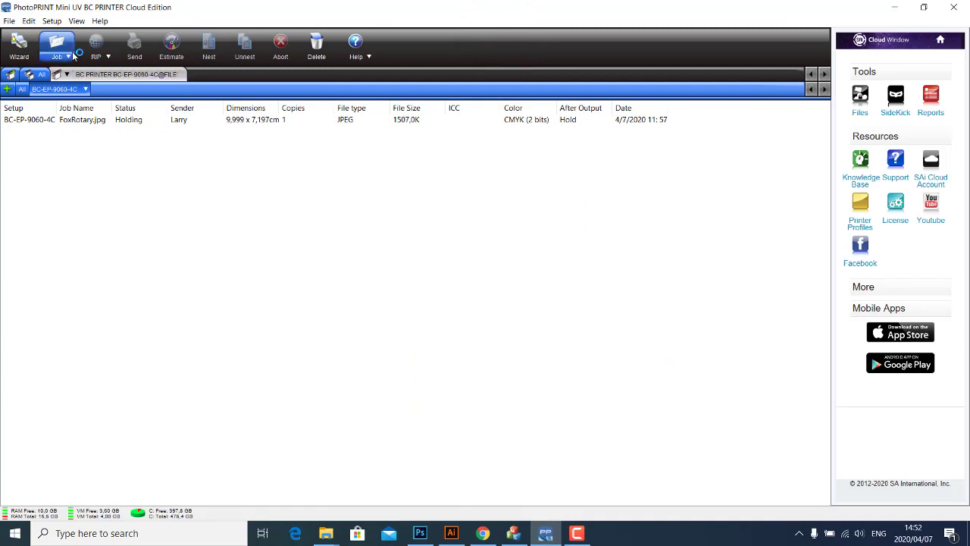
pyautogui.click(72, 57)
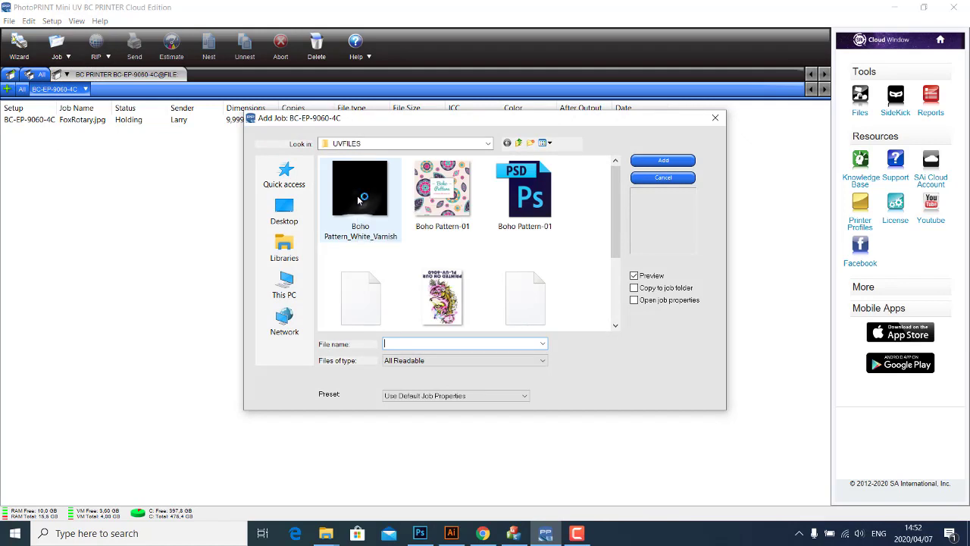
pyautogui.click(660, 163)
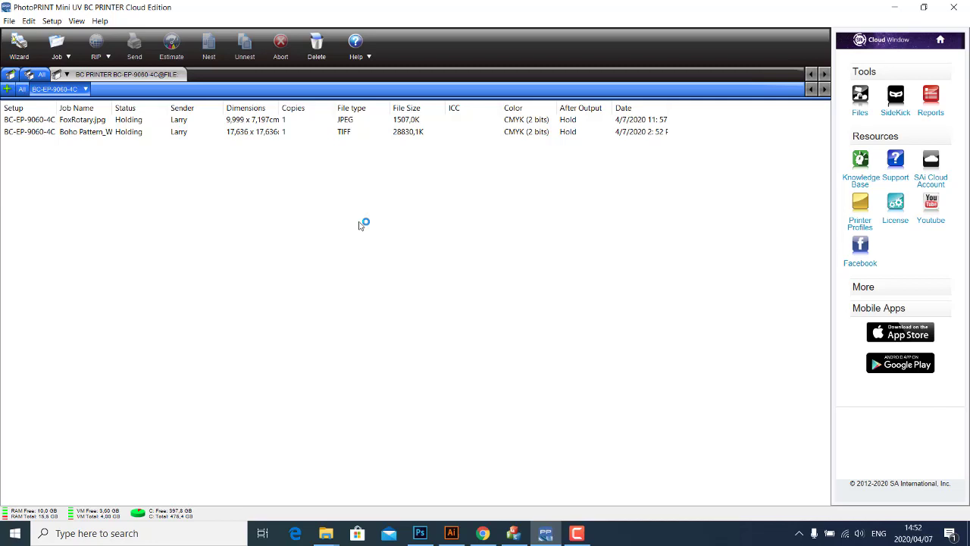
pyautogui.click(96, 134)
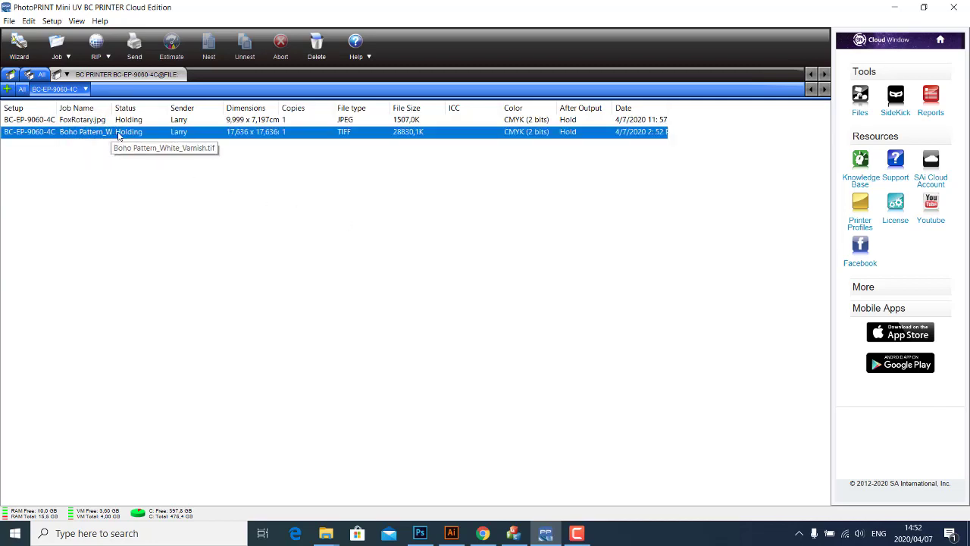
# - In the Boho Pattern_White_Varnish job properties, leave After output set to Hold
pyautogui.click(121, 133)
pyautogui.doubleClick(121, 133)
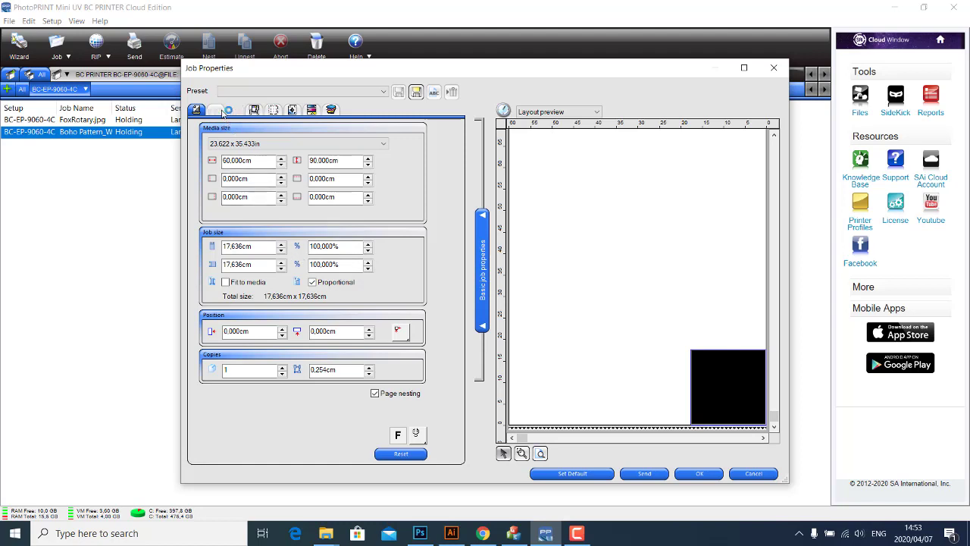
pyautogui.click(216, 110)
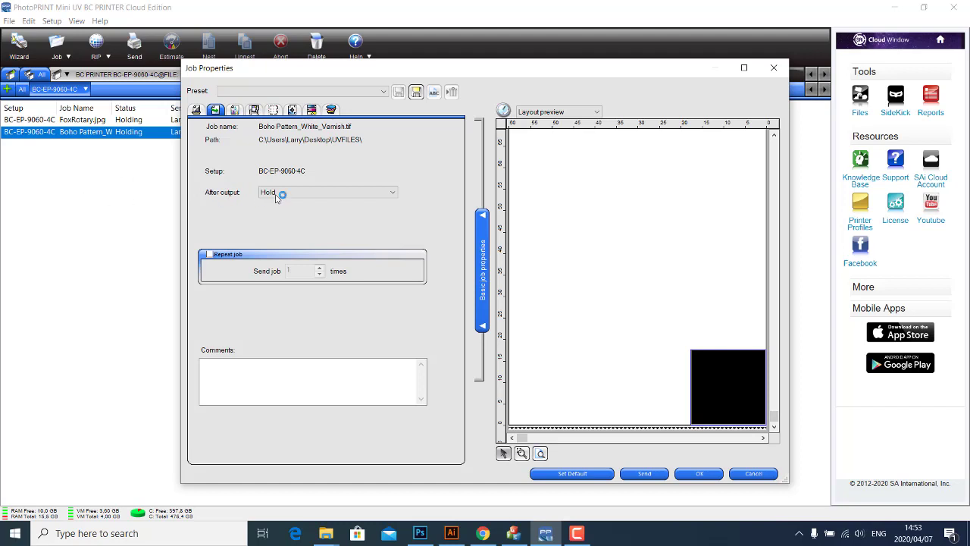
pyautogui.click(310, 194)
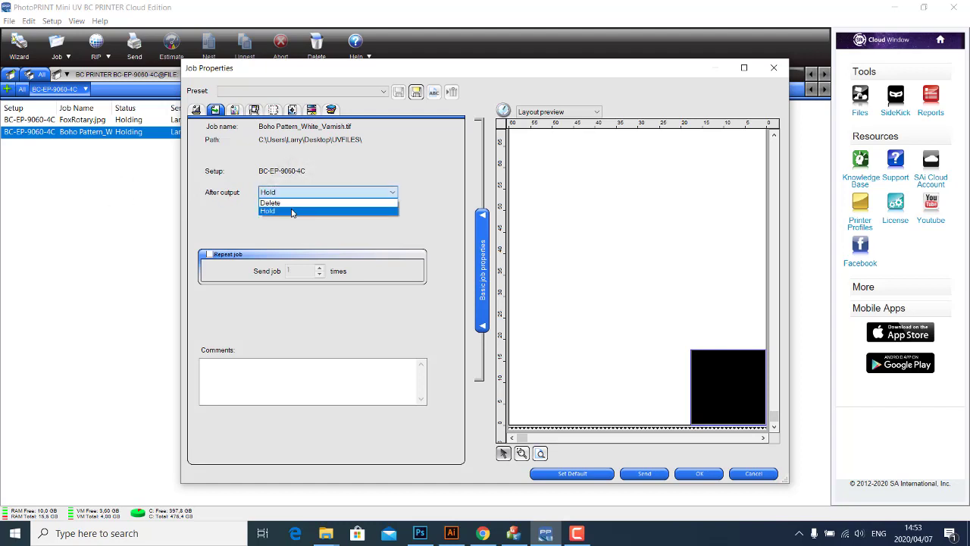
pyautogui.click(292, 211)
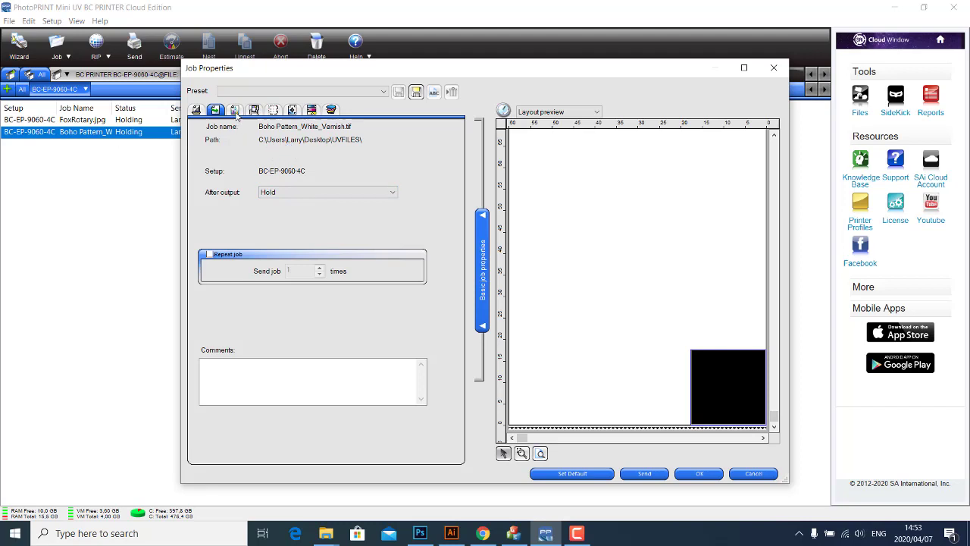
# - Show the job's Color correction tab, with no colour correction and output profile None
pyautogui.click(235, 110)
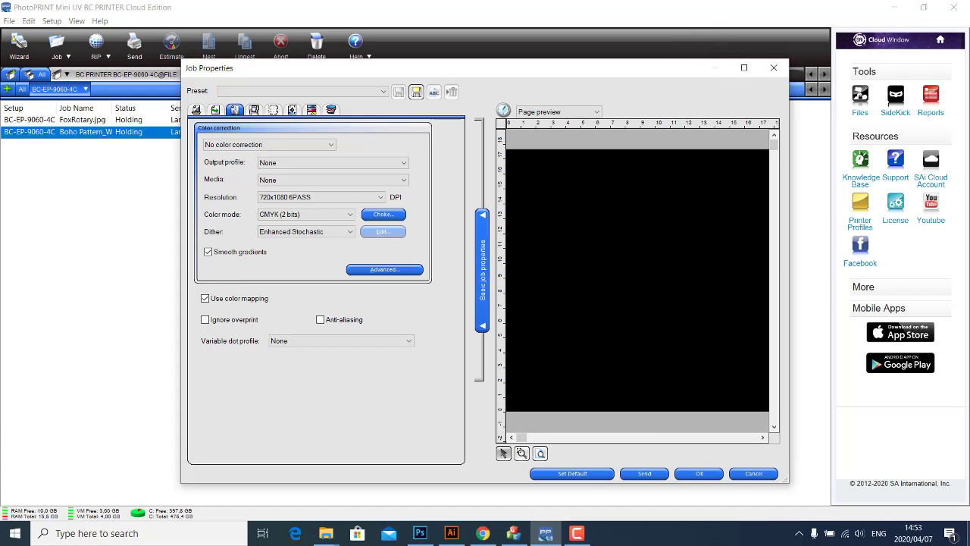
# - Extract the ICC-PP12 archive from the desktop into its own ICC-PP12-UVDX8-4C-7 1905 folder
pyautogui.press('super+d')
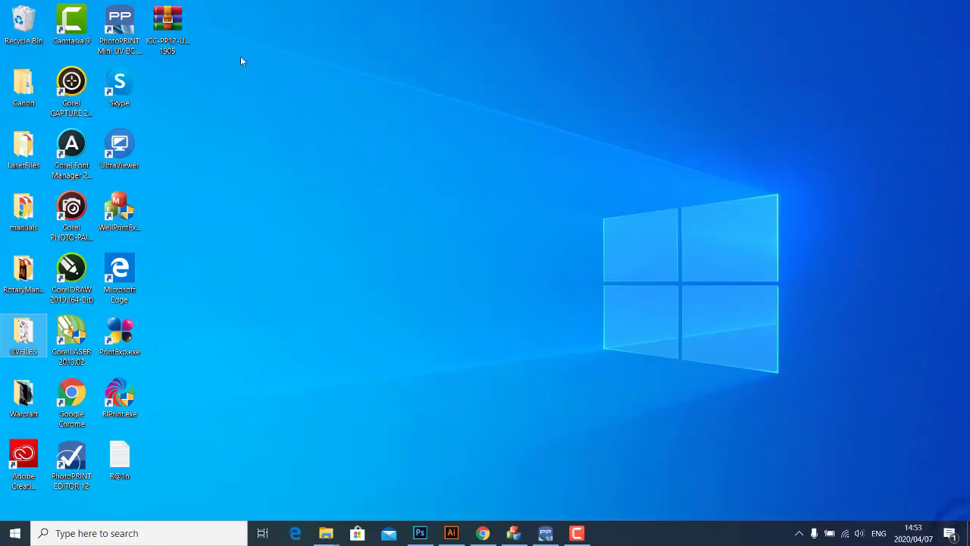
pyautogui.click(172, 23)
pyautogui.rightClick(174, 19)
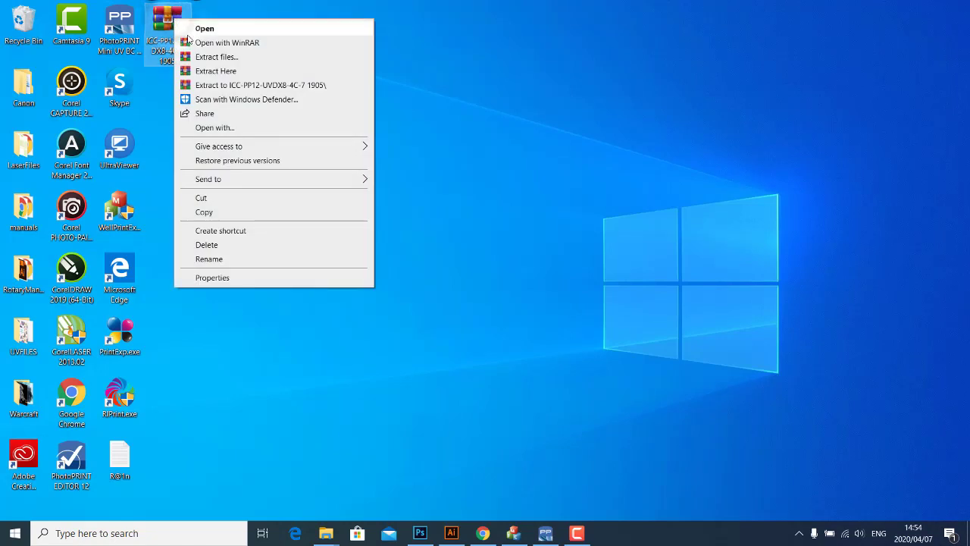
pyautogui.click(225, 85)
# - Check the PP-90604C subfolder holds the two ADH-7-513 ICC profiles, then minimise Explorer
pyautogui.press('super+d')
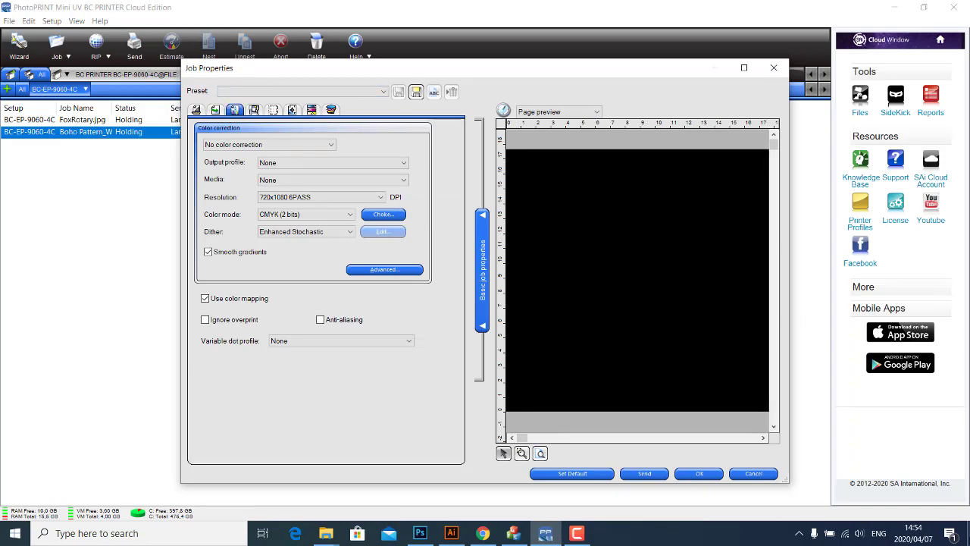
pyautogui.press('super+d')
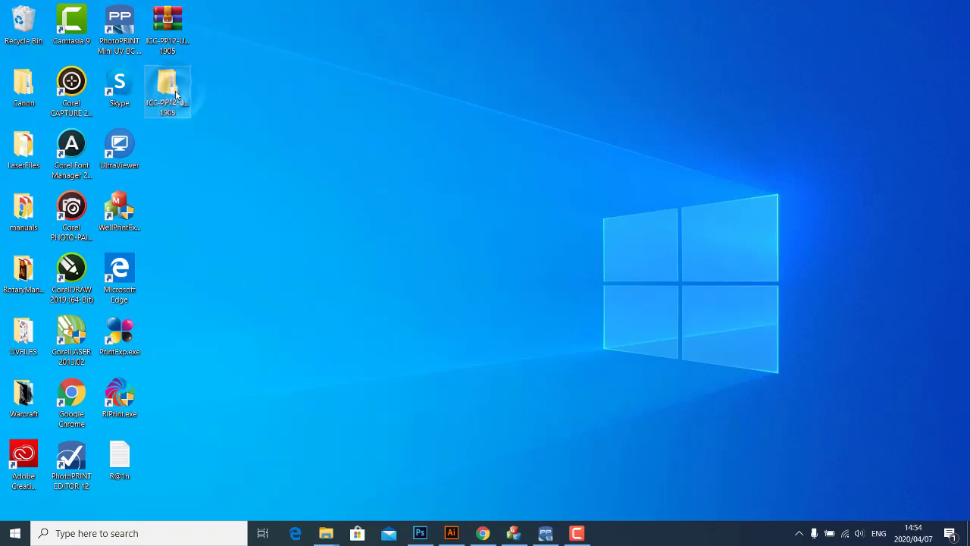
pyautogui.doubleClick(168, 87)
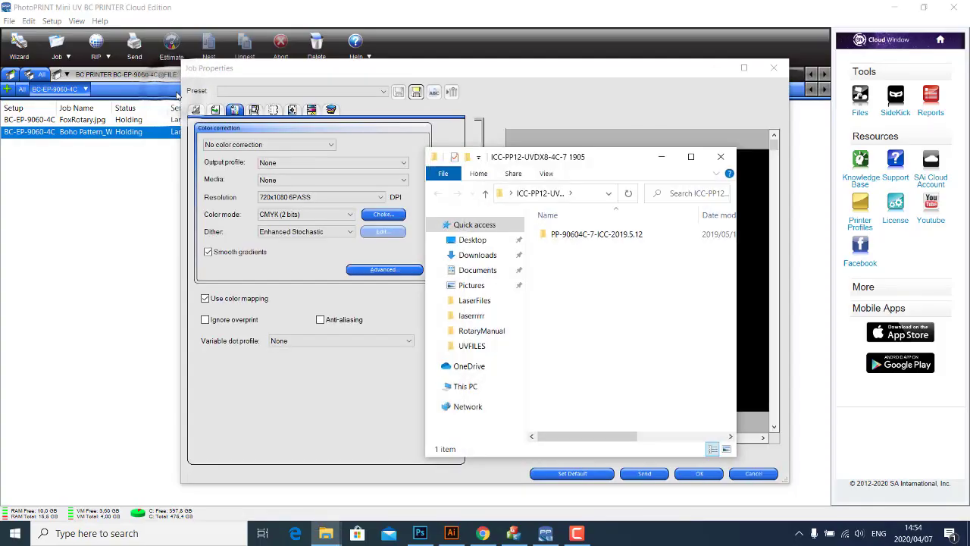
pyautogui.doubleClick(574, 235)
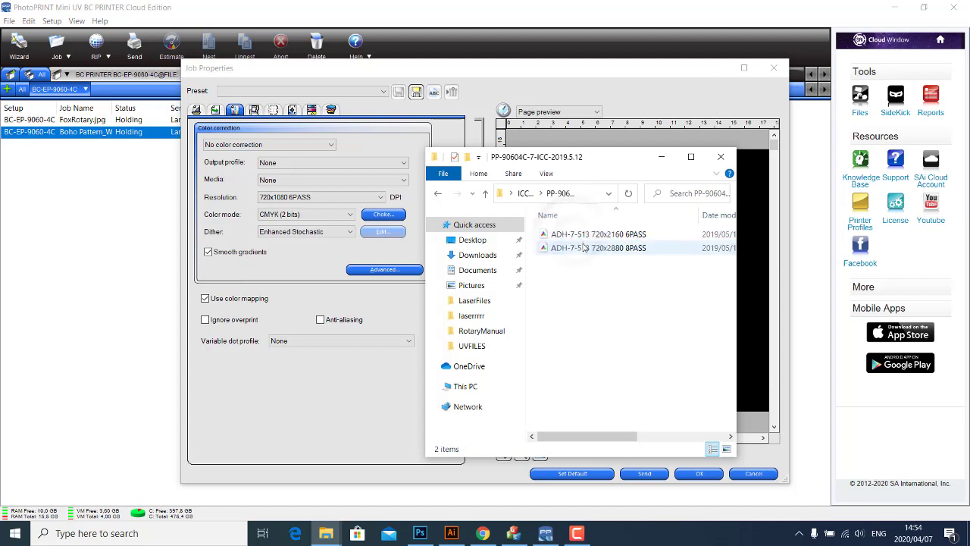
pyautogui.click(661, 157)
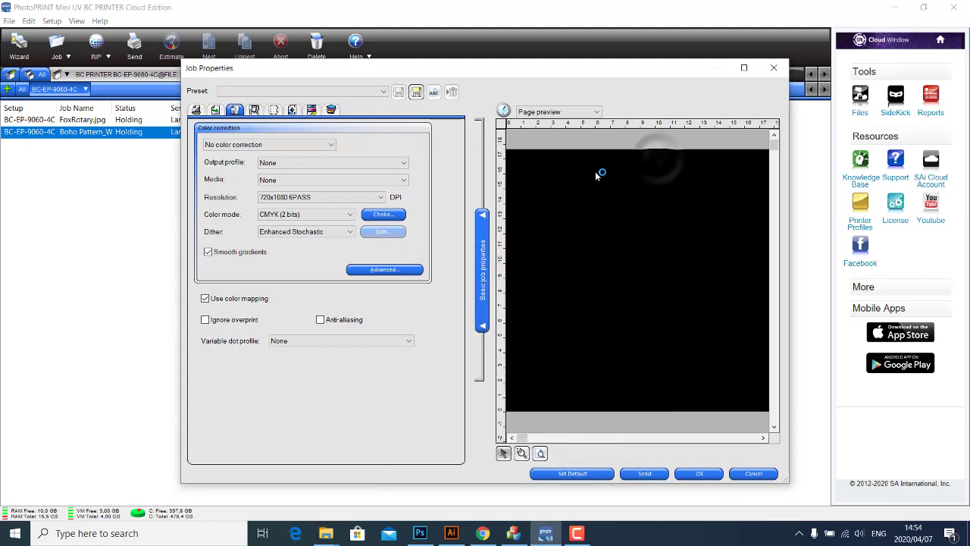
# - Add ADH-7-513 720x2880 8PASS from the PP-90604C profile folder as the output profile
pyautogui.click(321, 165)
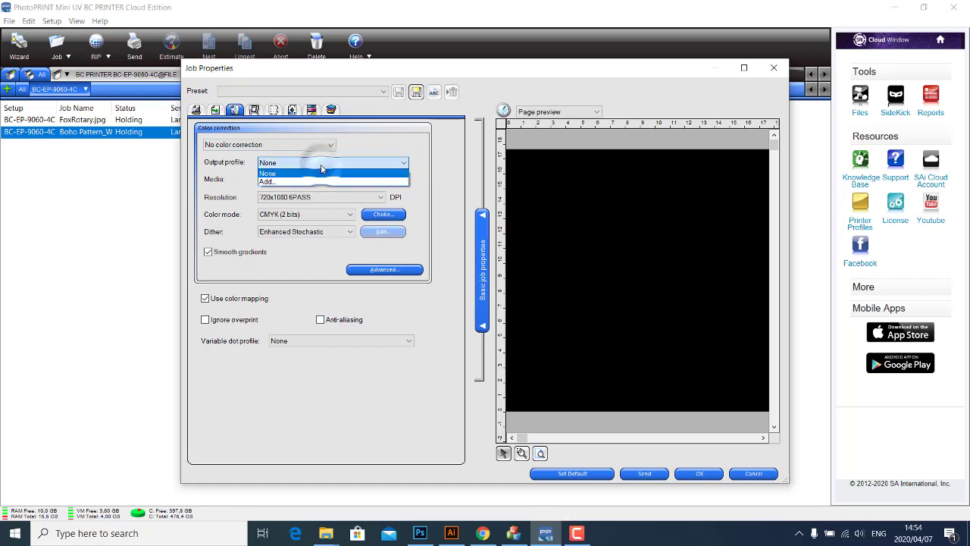
pyautogui.click(272, 184)
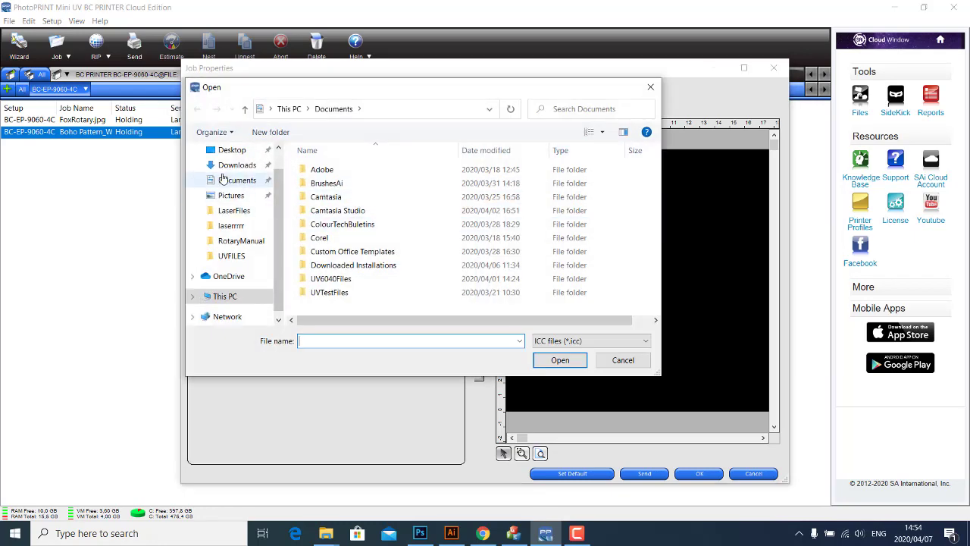
pyautogui.click(233, 150)
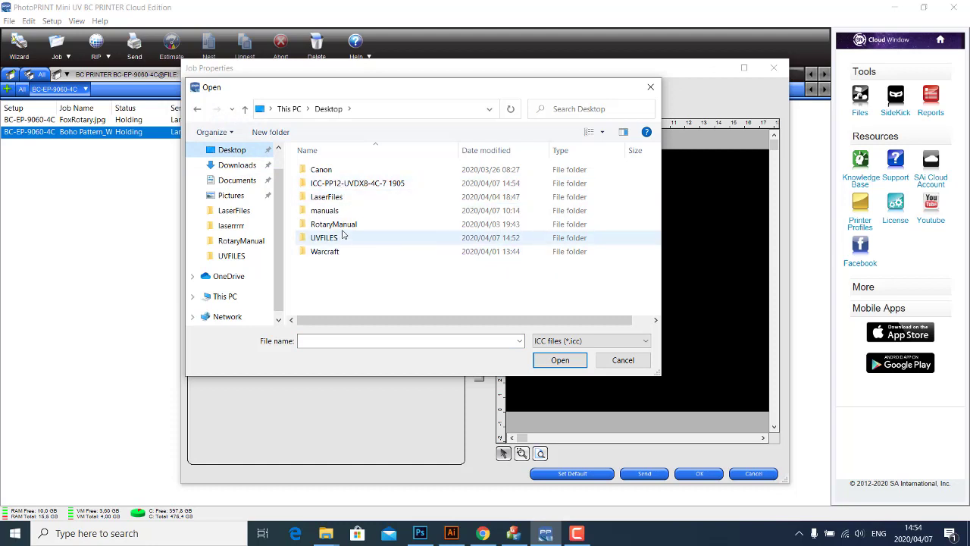
pyautogui.doubleClick(346, 186)
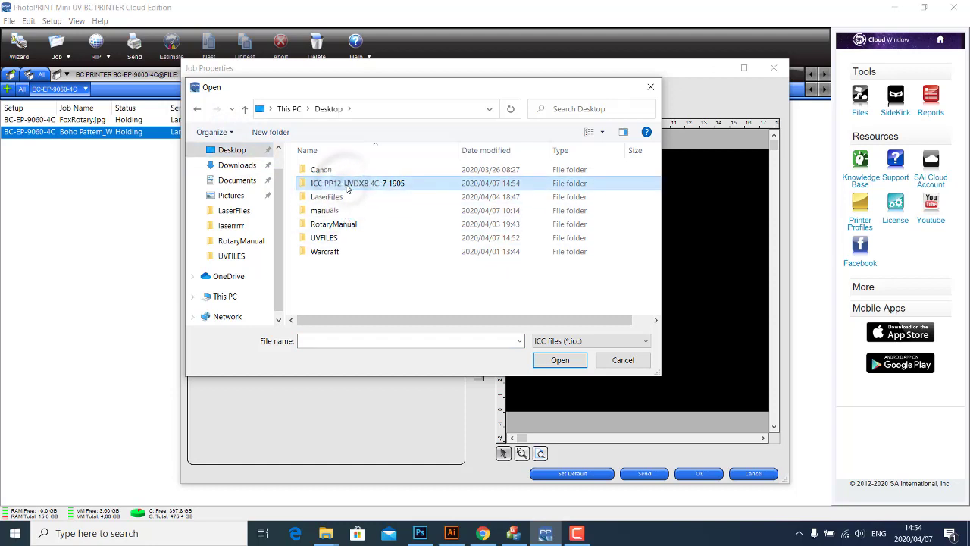
pyautogui.doubleClick(350, 171)
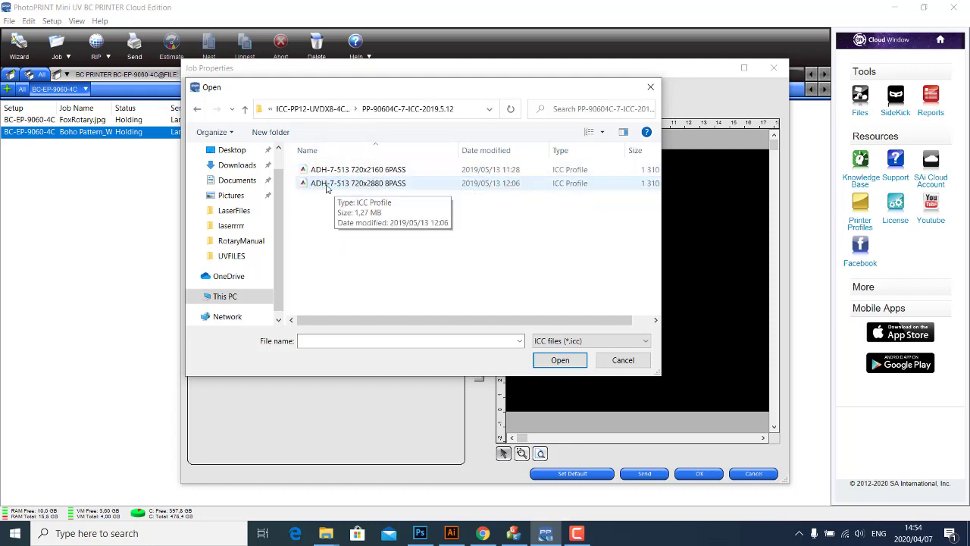
pyautogui.click(356, 190)
pyautogui.click(561, 360)
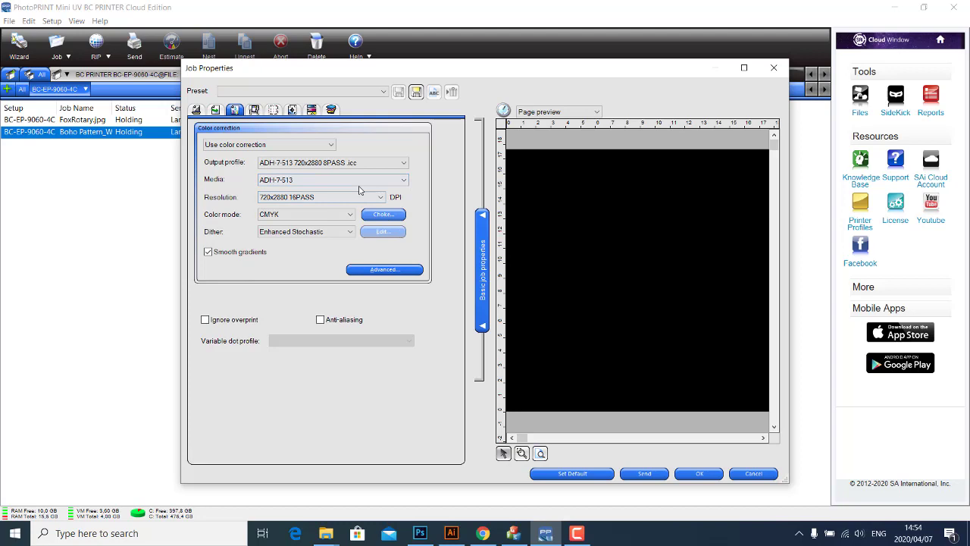
# - Set both the White ink and Varnish ink options to Spot color
pyautogui.click(254, 110)
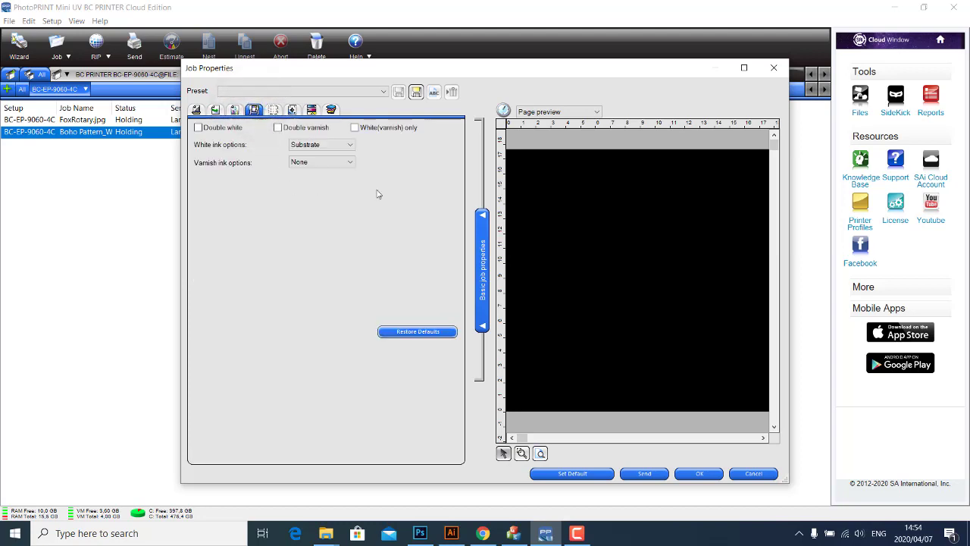
pyautogui.click(313, 146)
pyautogui.click(320, 146)
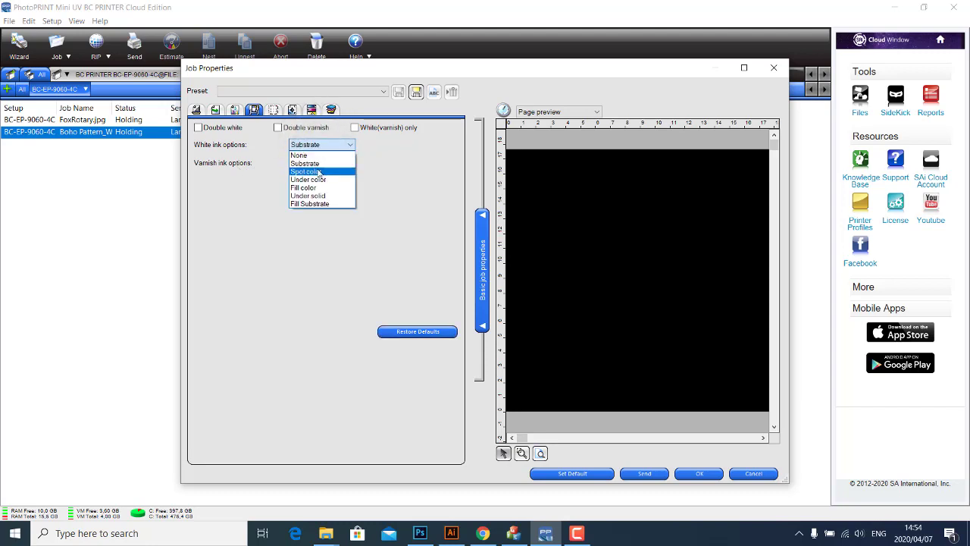
pyautogui.click(319, 173)
pyautogui.click(322, 163)
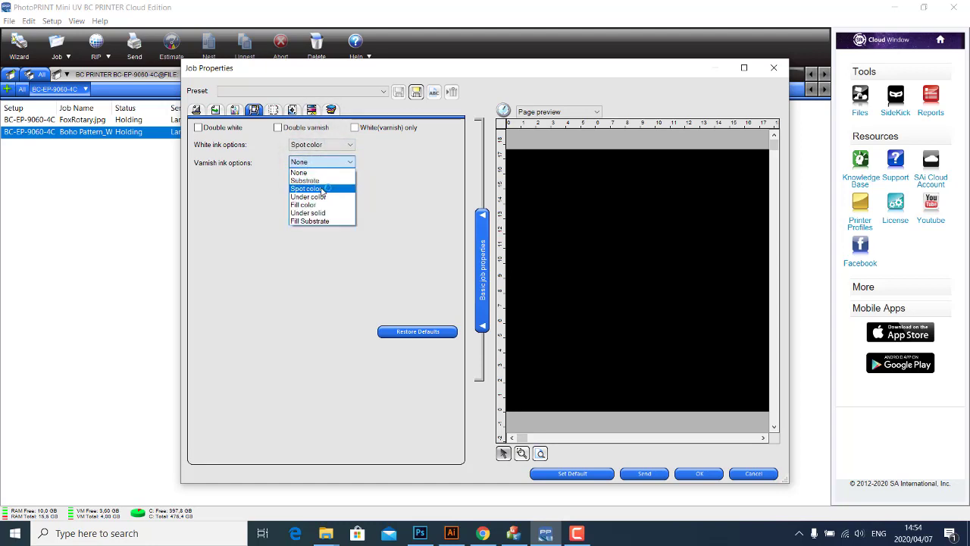
pyautogui.click(322, 188)
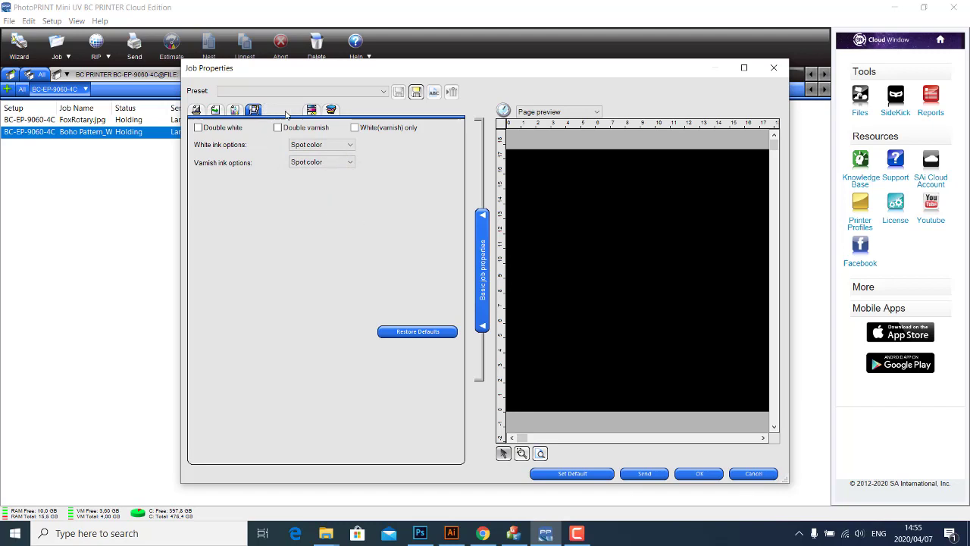
pyautogui.click(332, 111)
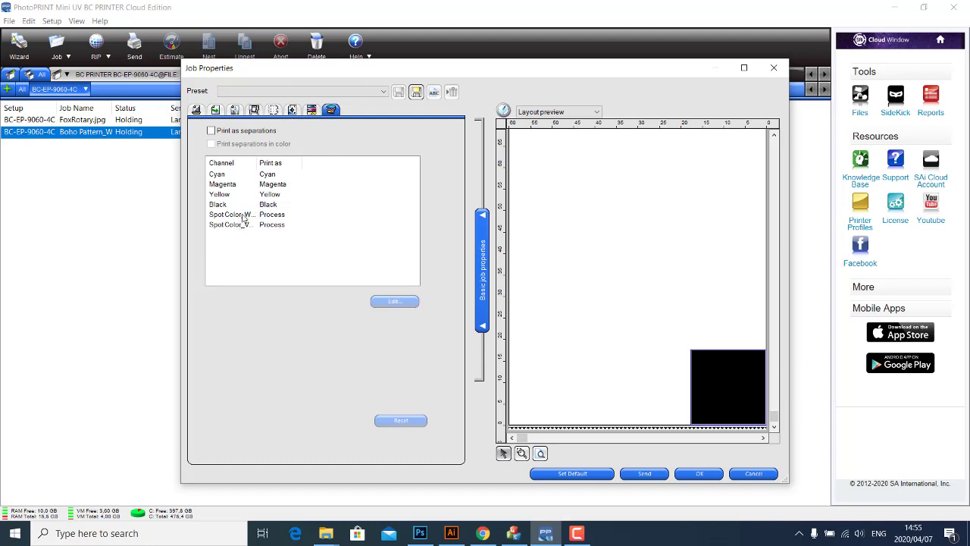
# - Set the white spot channel to print as Spot_White
pyautogui.click(234, 217)
pyautogui.doubleClick(234, 217)
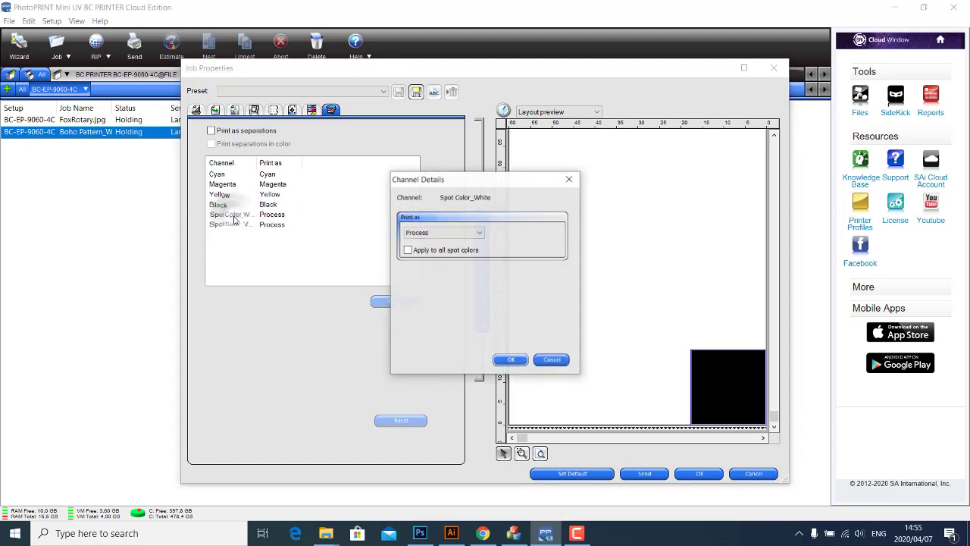
pyautogui.click(439, 233)
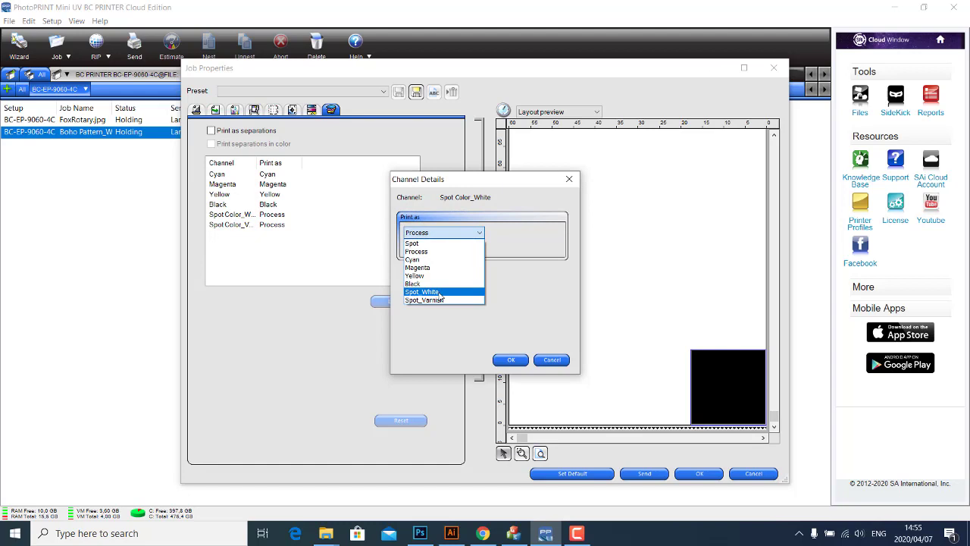
pyautogui.click(440, 293)
pyautogui.click(510, 359)
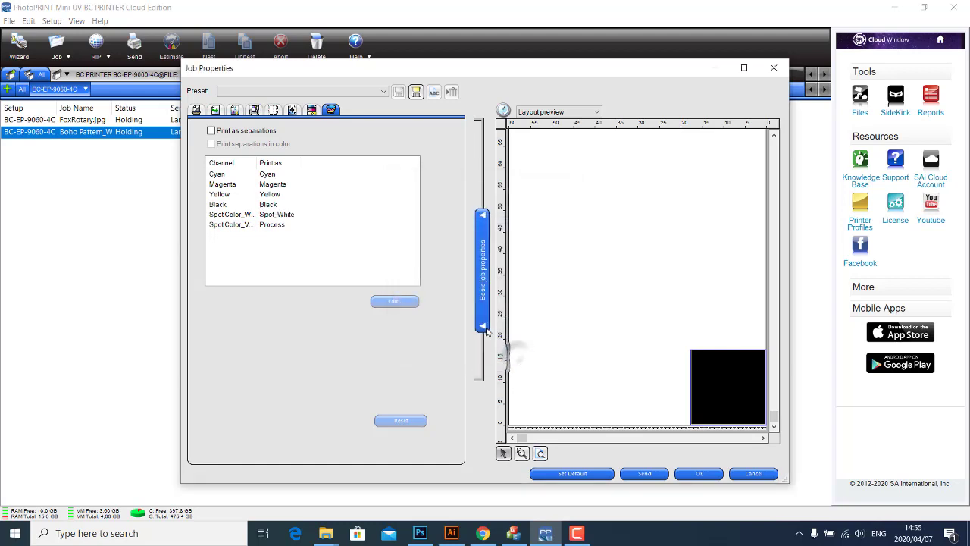
# - Set the Spot Color_Varnish channel to print as Spot_Varnish and send the job to file
pyautogui.doubleClick(238, 225)
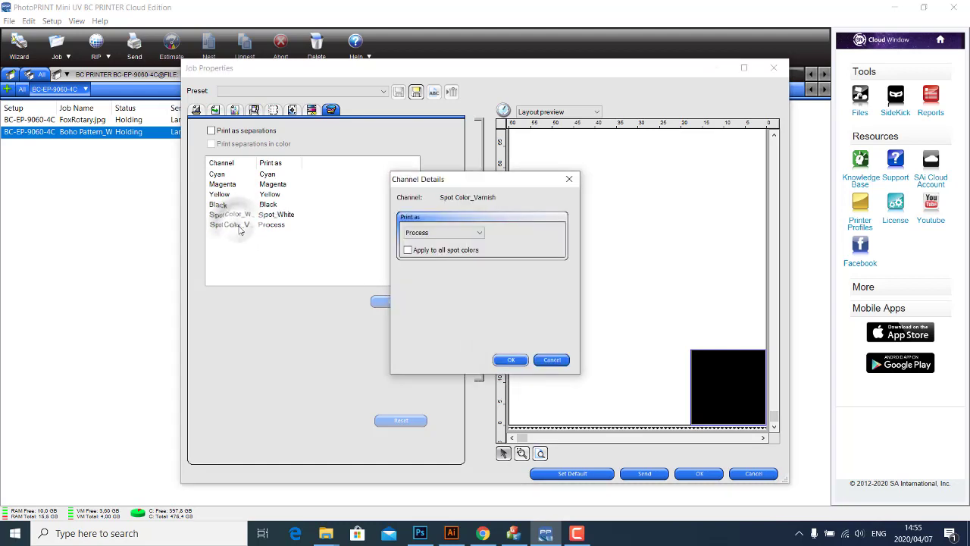
pyautogui.click(438, 233)
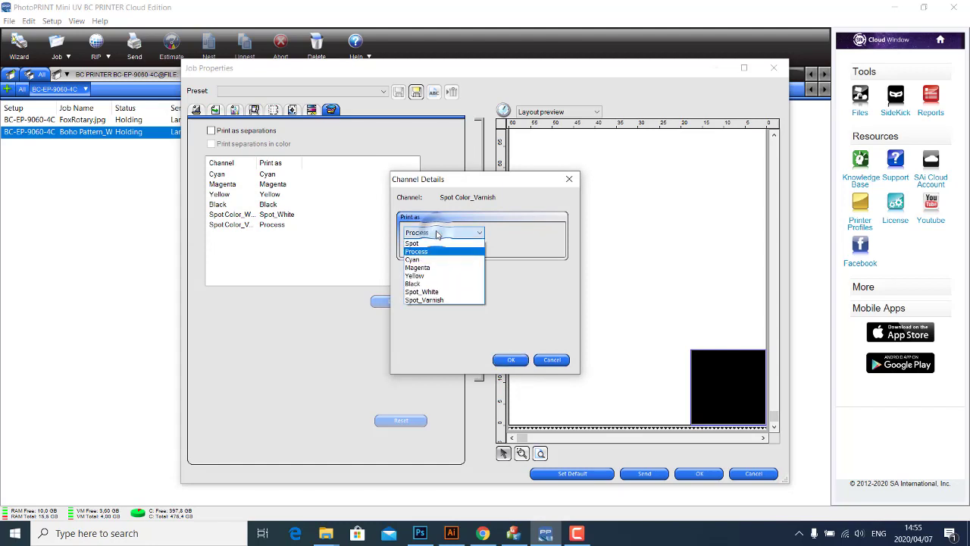
pyautogui.click(429, 301)
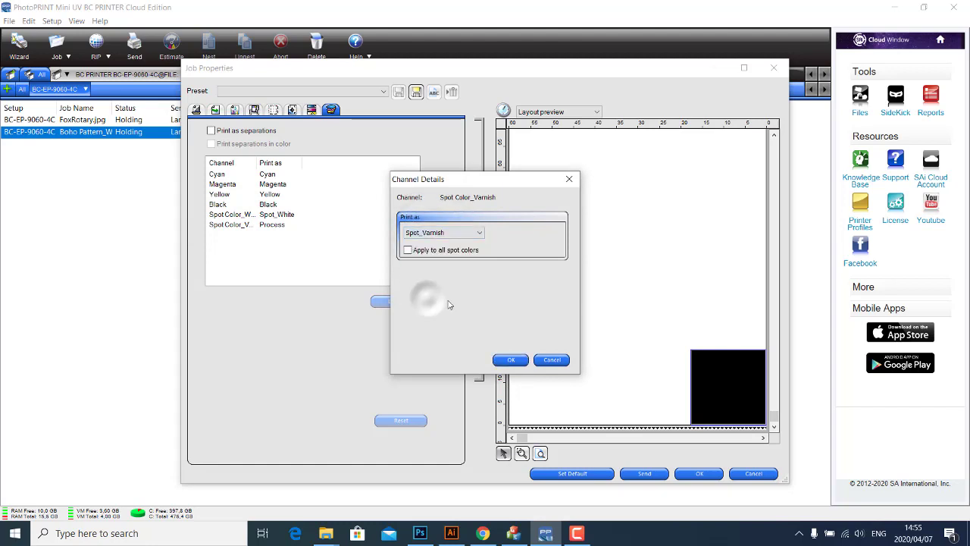
pyautogui.click(511, 359)
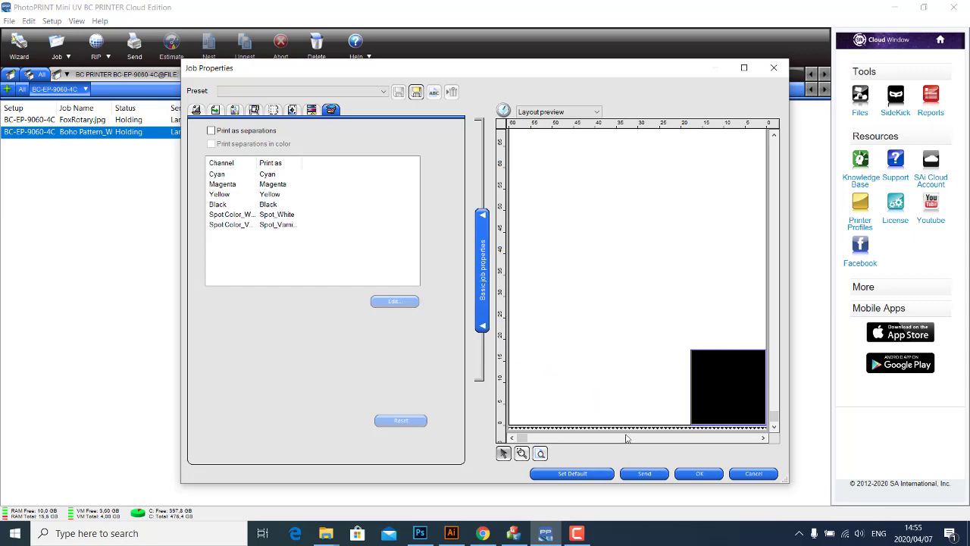
pyautogui.click(644, 474)
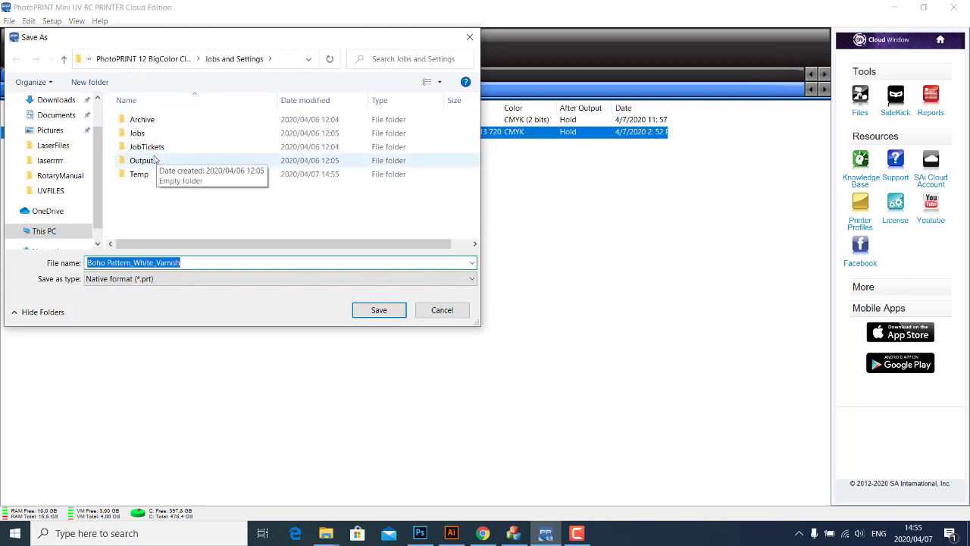
# - Save the print file as Boho Pattern_White_Varnish.prt in the Desktop UVFILES folder
pyautogui.click(53, 191)
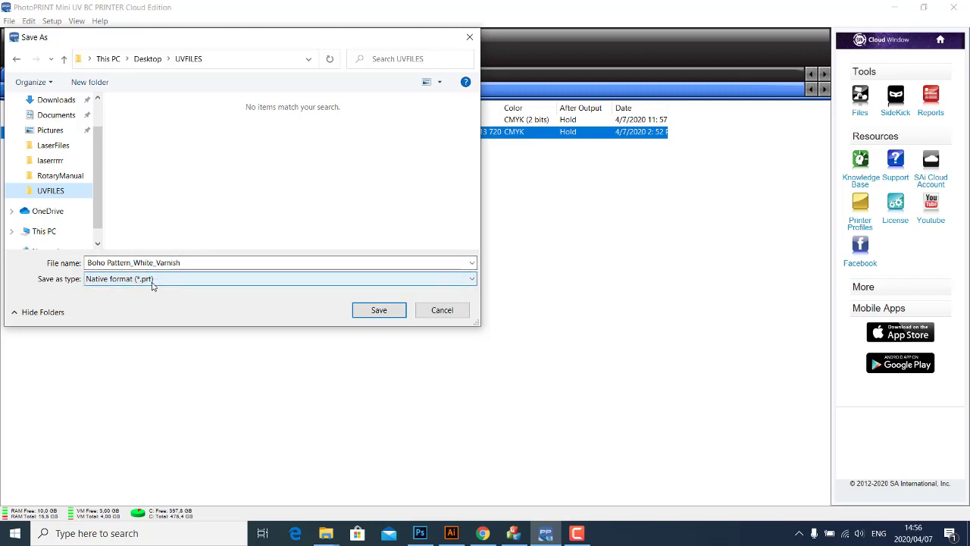
pyautogui.click(379, 310)
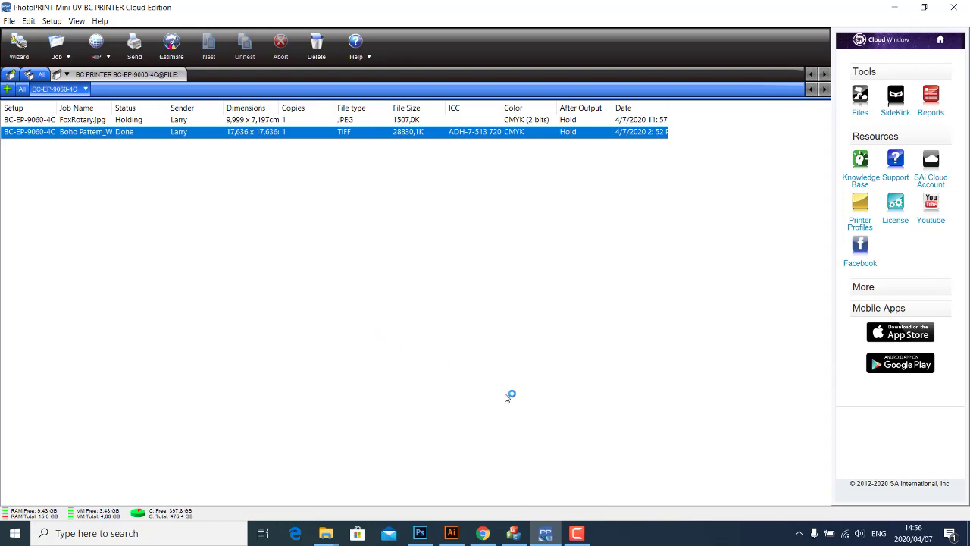
# - In Softech's Print Control, load Boho Pattern_White_Varnish.prt from the UVFILES folder
pyautogui.click(514, 534)
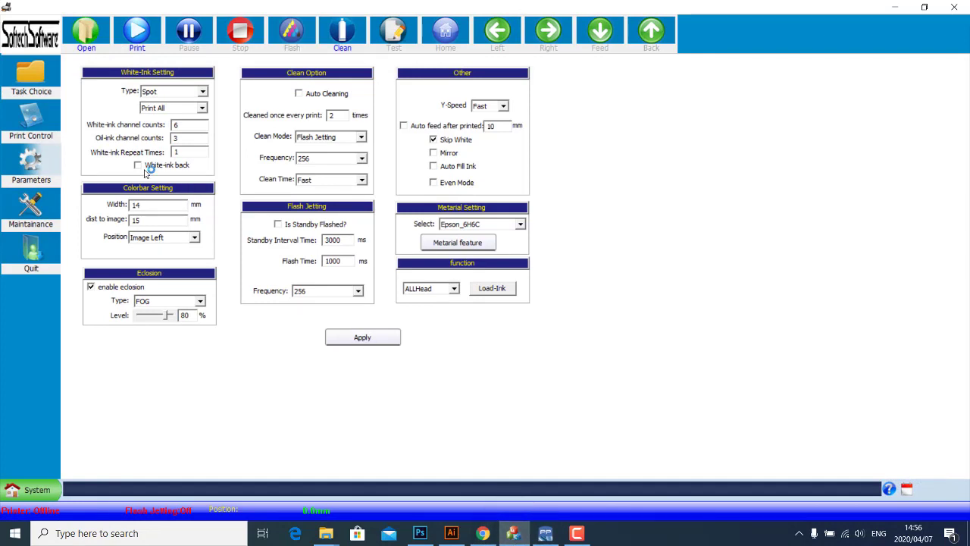
pyautogui.click(28, 120)
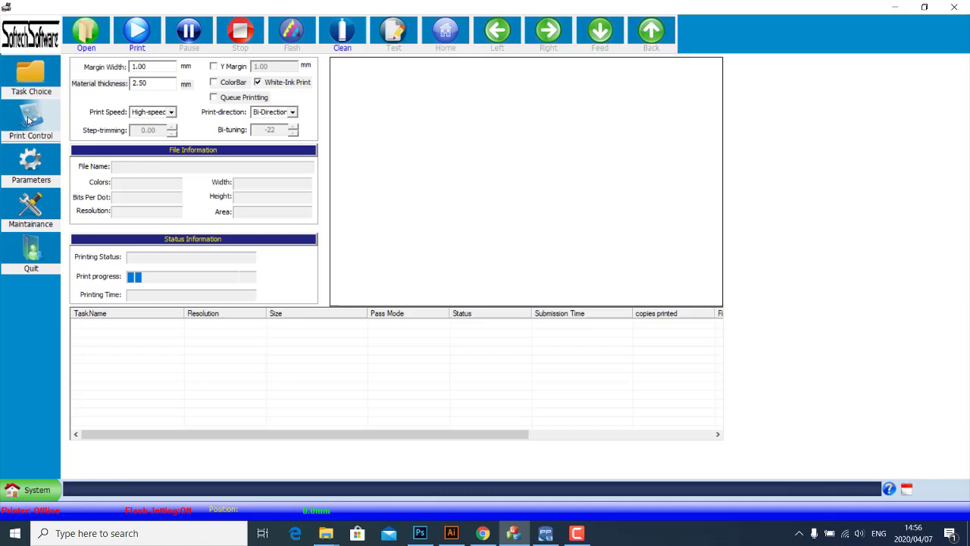
pyautogui.click(92, 32)
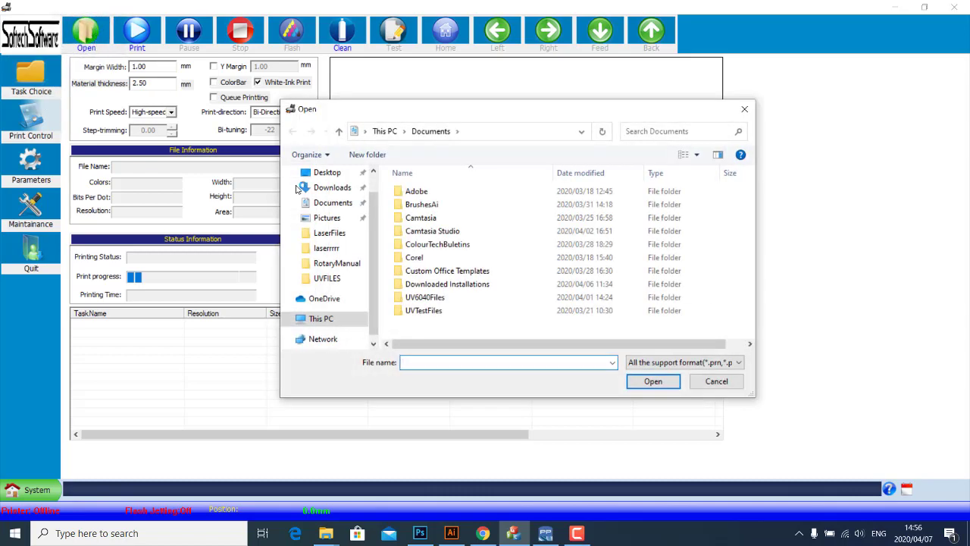
pyautogui.click(327, 277)
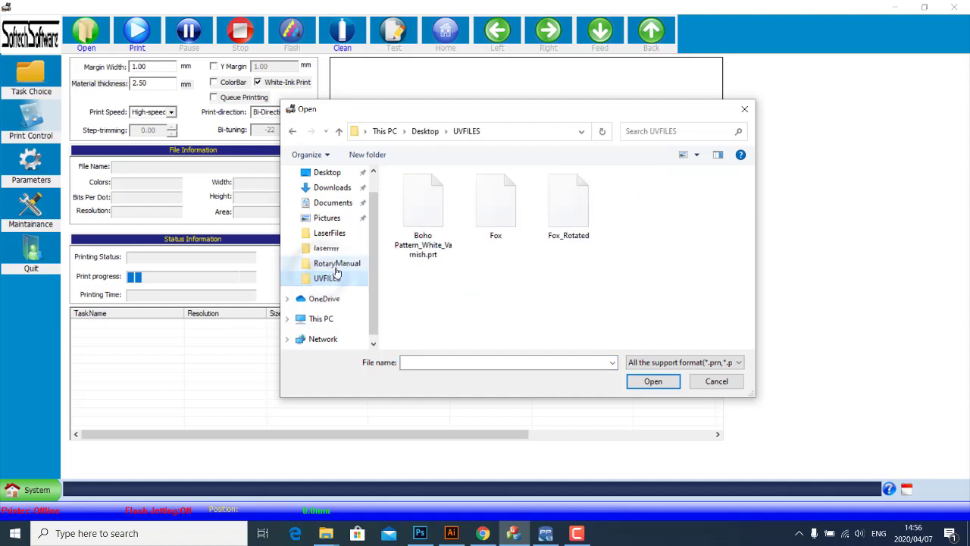
pyautogui.click(426, 218)
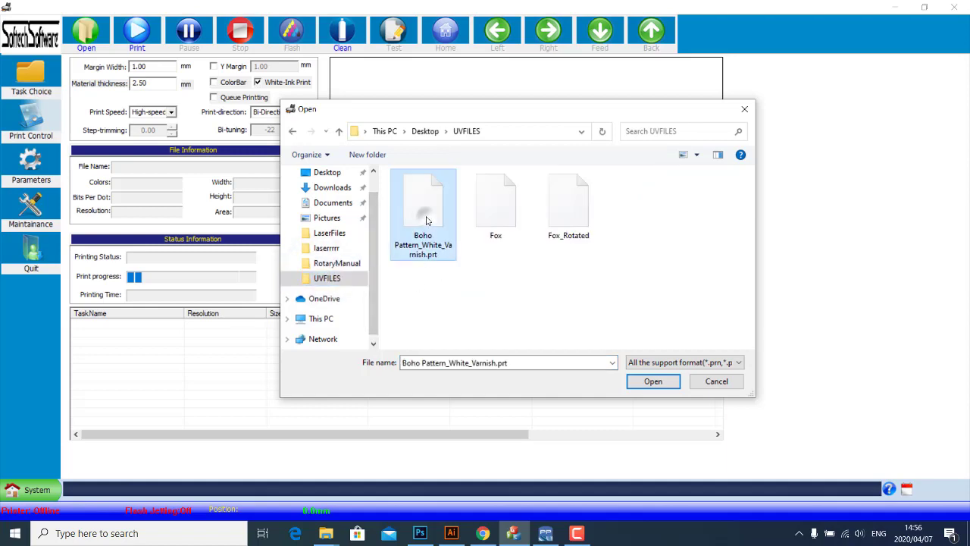
pyautogui.click(650, 382)
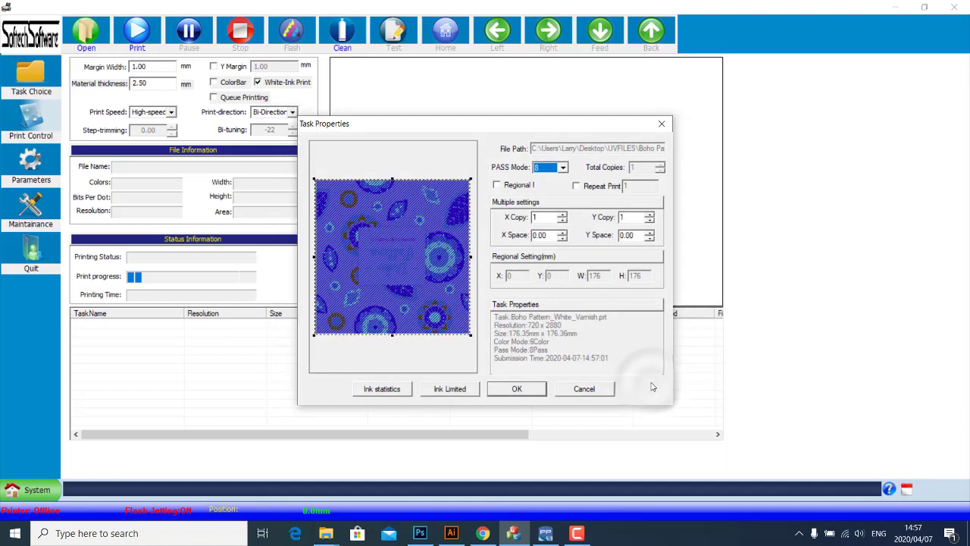
# - Change the task's PASS mode to 16
pyautogui.click(564, 169)
pyautogui.click(536, 177)
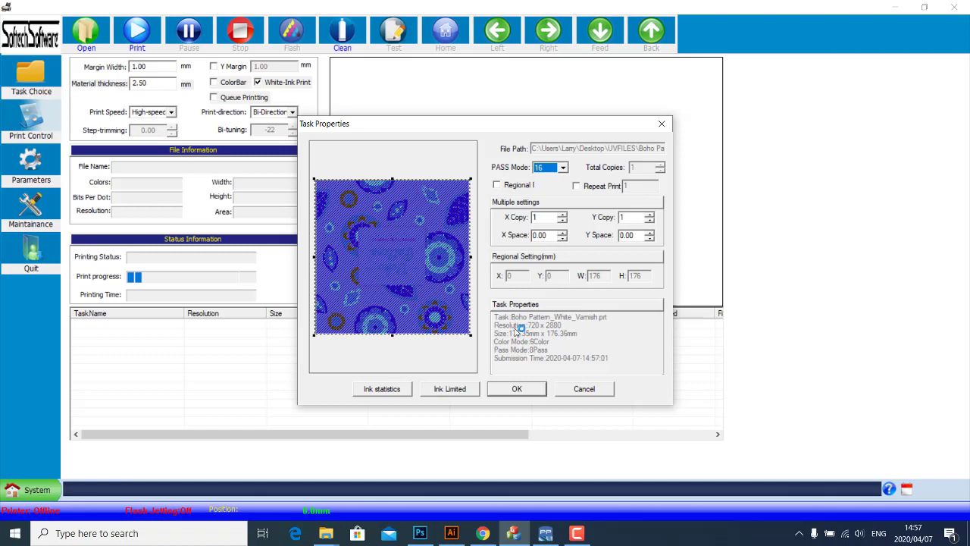
pyautogui.click(513, 391)
# - Review ink statistics and ink limits, then accept the task to queue it as Ready
pyautogui.click(392, 390)
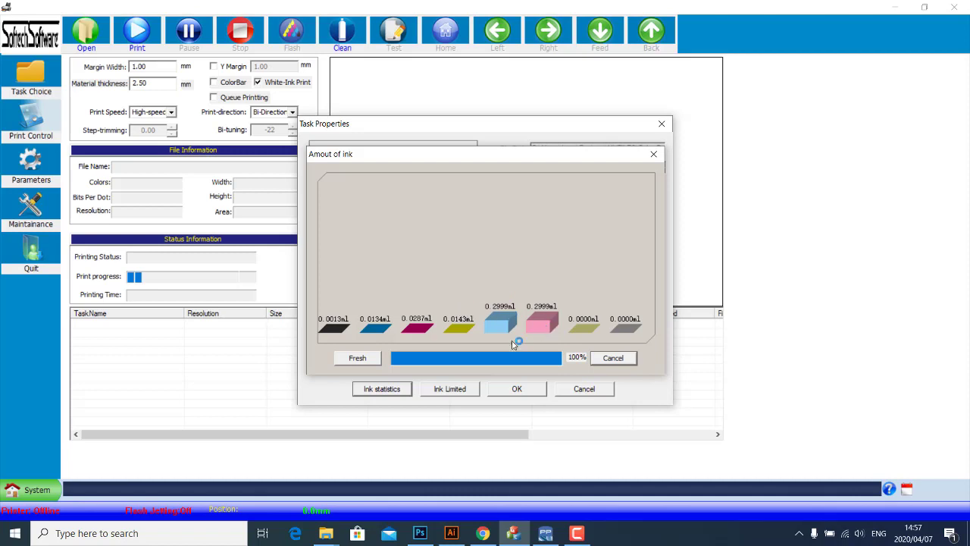
pyautogui.click(607, 361)
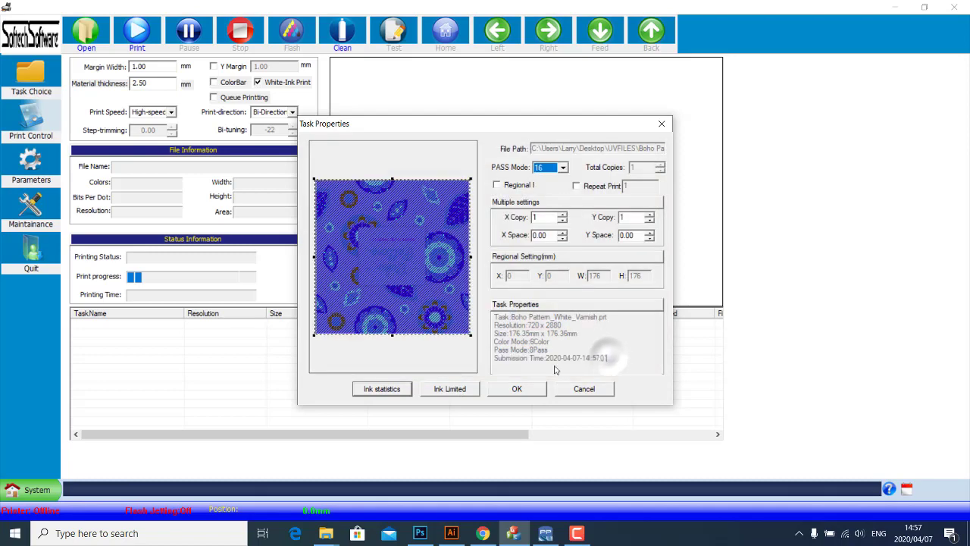
pyautogui.click(456, 389)
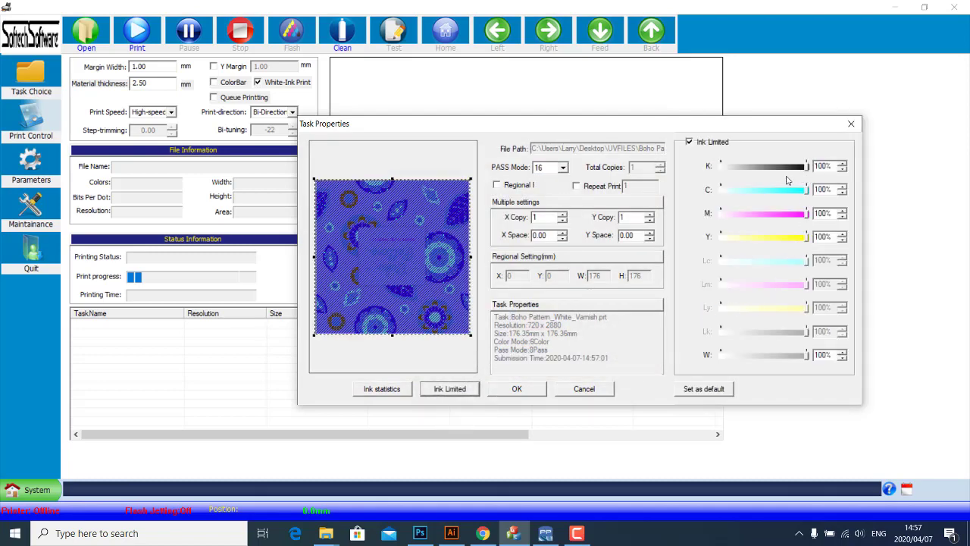
pyautogui.click(794, 355)
pyautogui.click(514, 389)
pyautogui.click(535, 391)
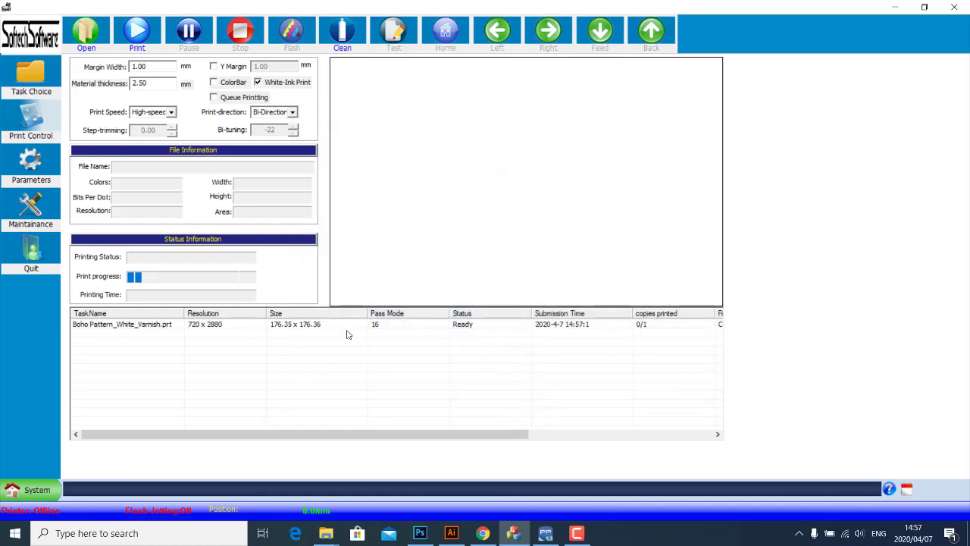
# - Preview the Boho Pattern_White_Varnish.prt task and its file details, then open Parameters
pyautogui.click(151, 329)
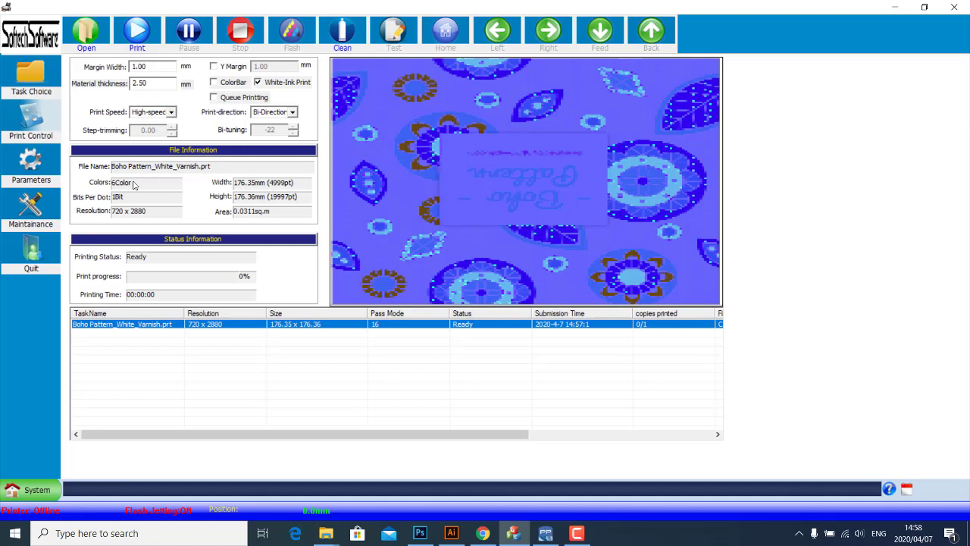
pyautogui.click(116, 184)
pyautogui.click(265, 89)
pyautogui.click(265, 88)
pyautogui.click(31, 163)
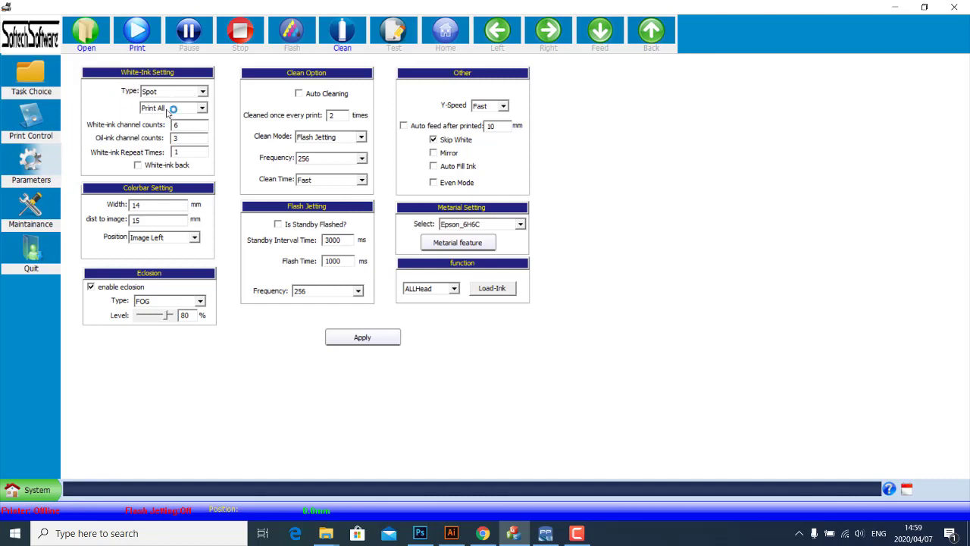
pyautogui.click(201, 110)
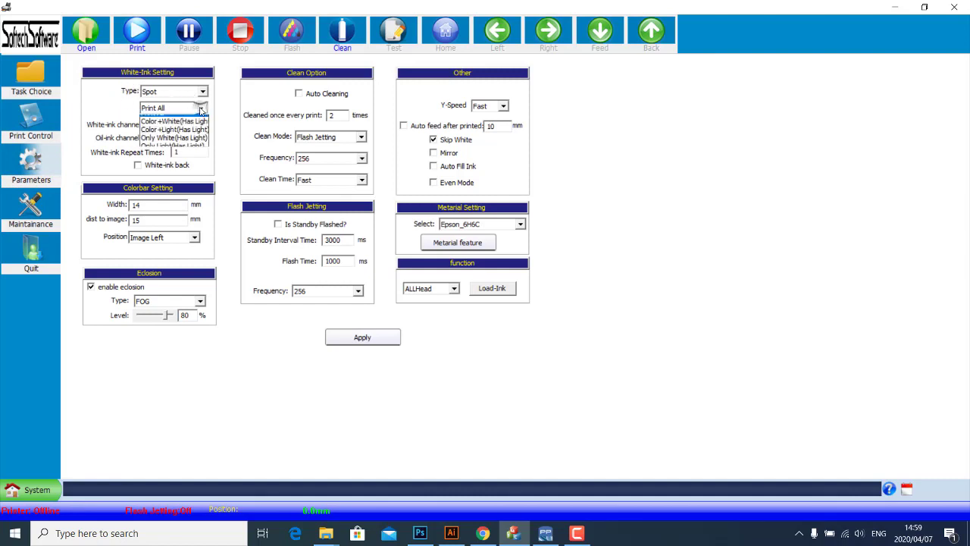
pyautogui.click(173, 122)
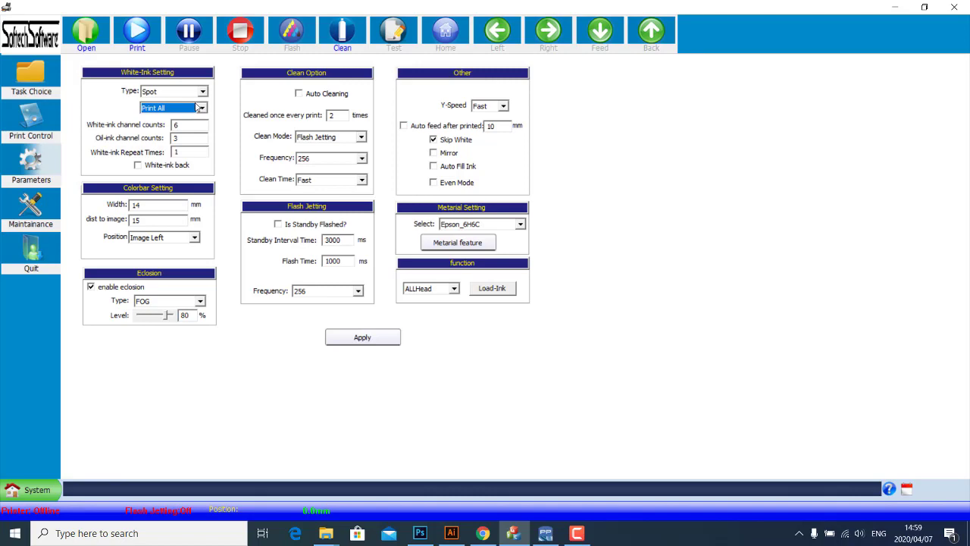
# - Enable the 1.00 mm Y margin on the Print Control page, then open Maintenance
pyautogui.click(22, 110)
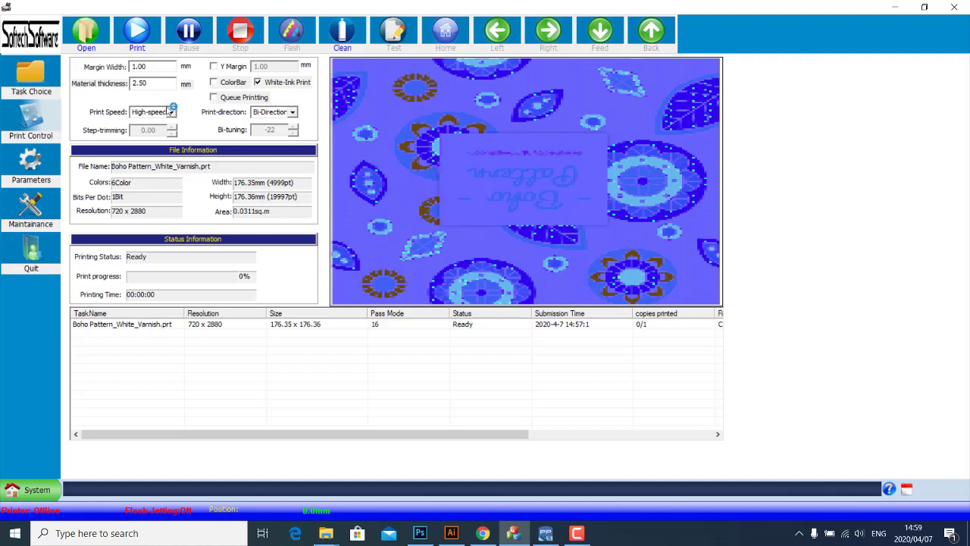
pyautogui.click(213, 67)
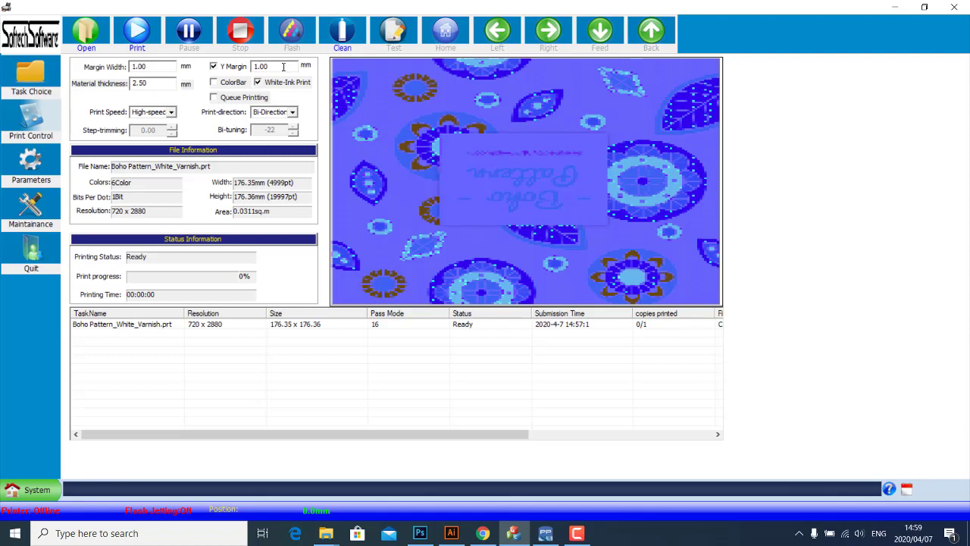
pyautogui.click(31, 210)
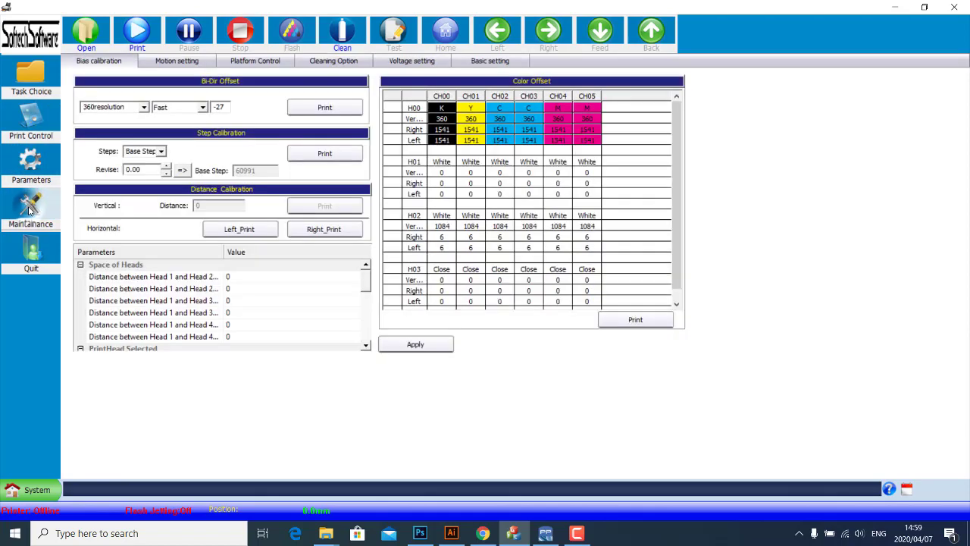
# - Jog the platform up and down, then store its height as the 0.00 mm material thickness
pyautogui.click(245, 64)
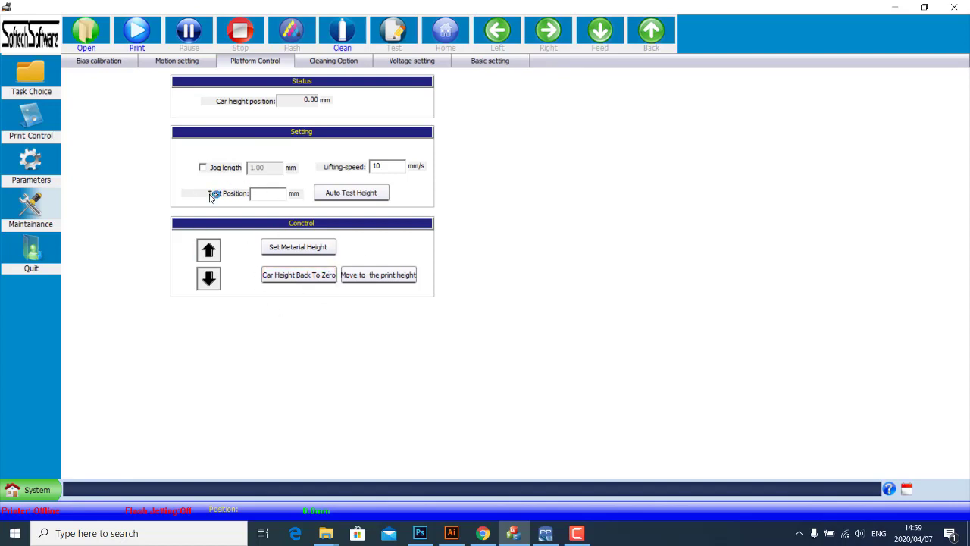
pyautogui.click(300, 247)
pyautogui.click(208, 251)
pyautogui.click(210, 280)
pyautogui.click(212, 277)
pyautogui.click(292, 249)
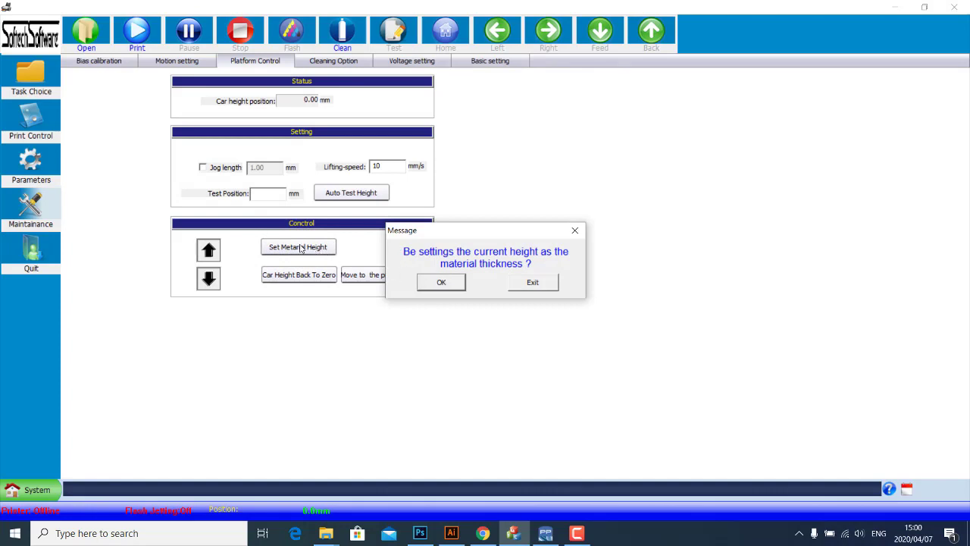
pyautogui.click(441, 282)
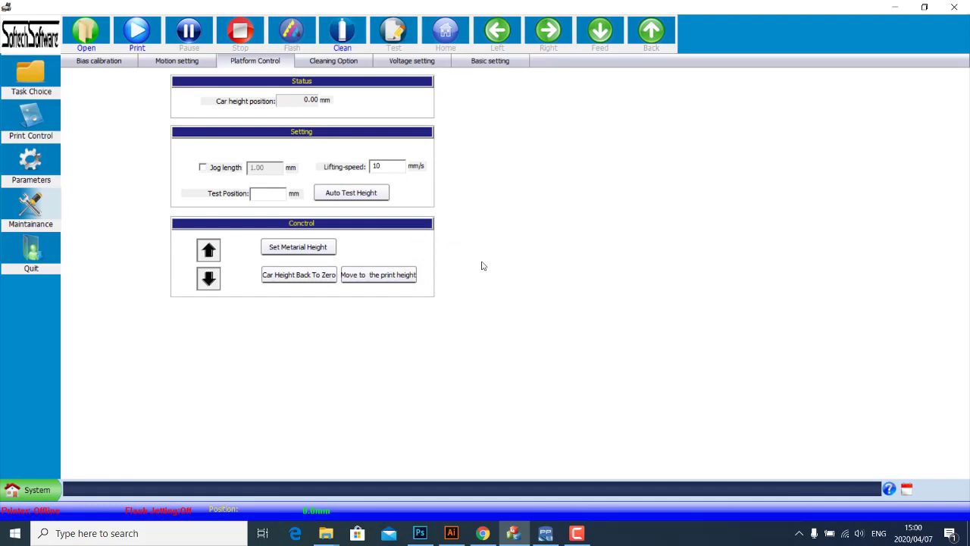
pyautogui.click(19, 123)
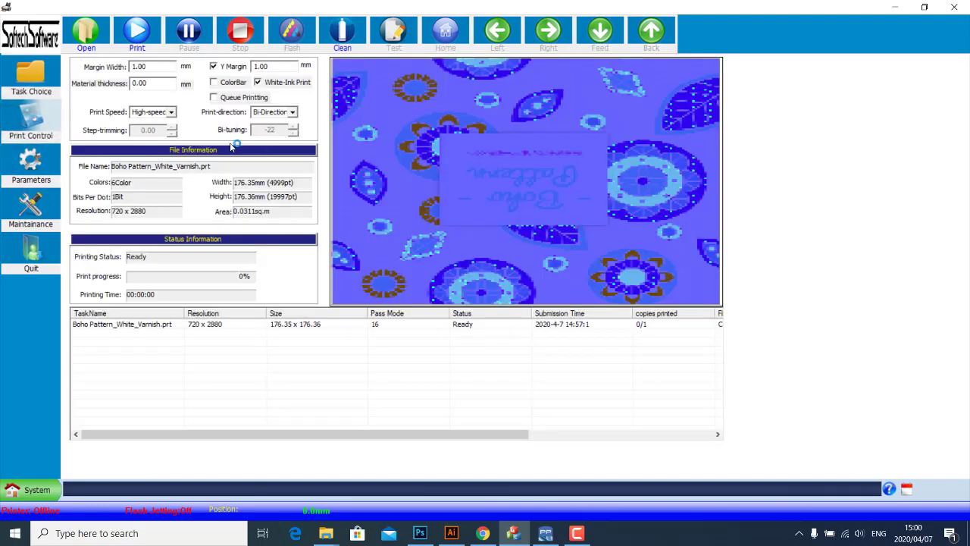